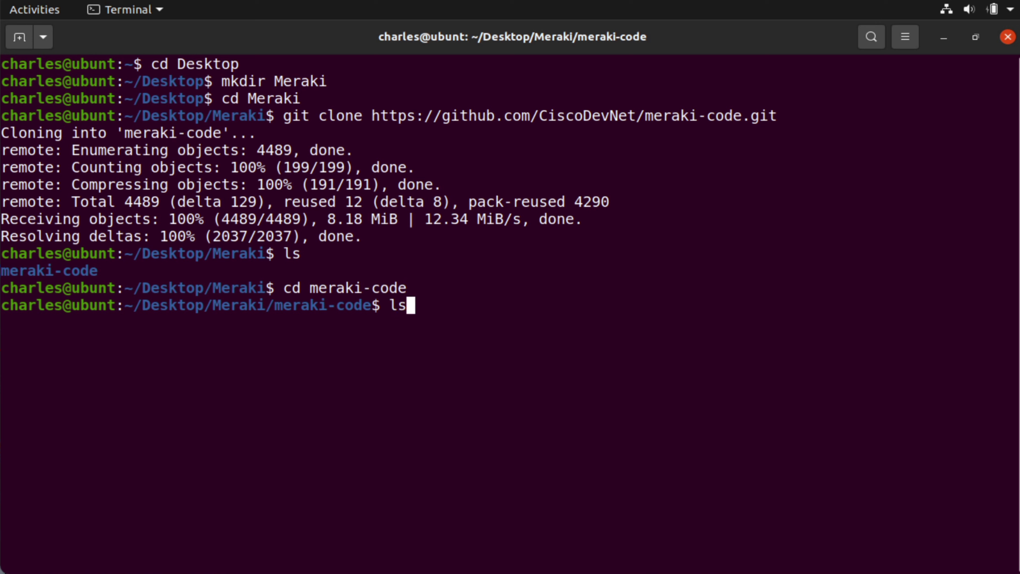
- List the contents of the cloned meraki-code repository in Desktop/Meraki
{"action": "key", "text": "Return"}
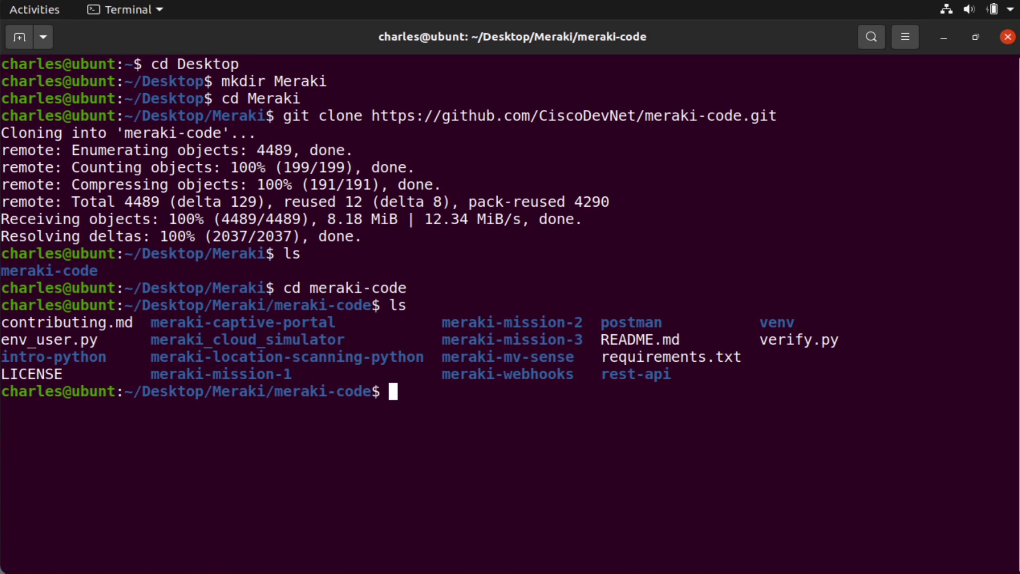
- Hide the terminal, bring Postman to the front, and start an import in My Workspace
{"action": "left_click", "coordinate": [943, 37]}
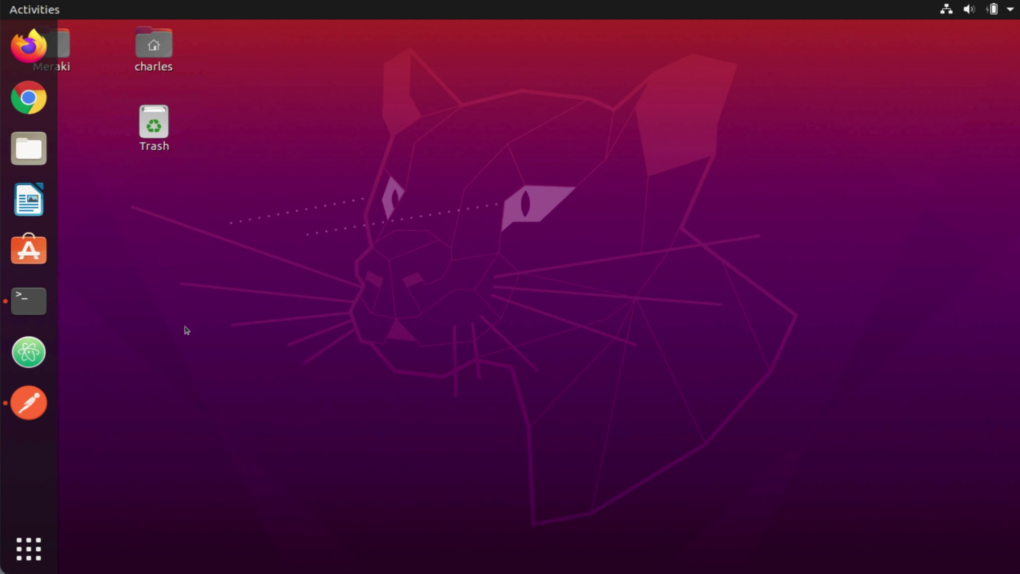
{"action": "left_click", "coordinate": [29, 402]}
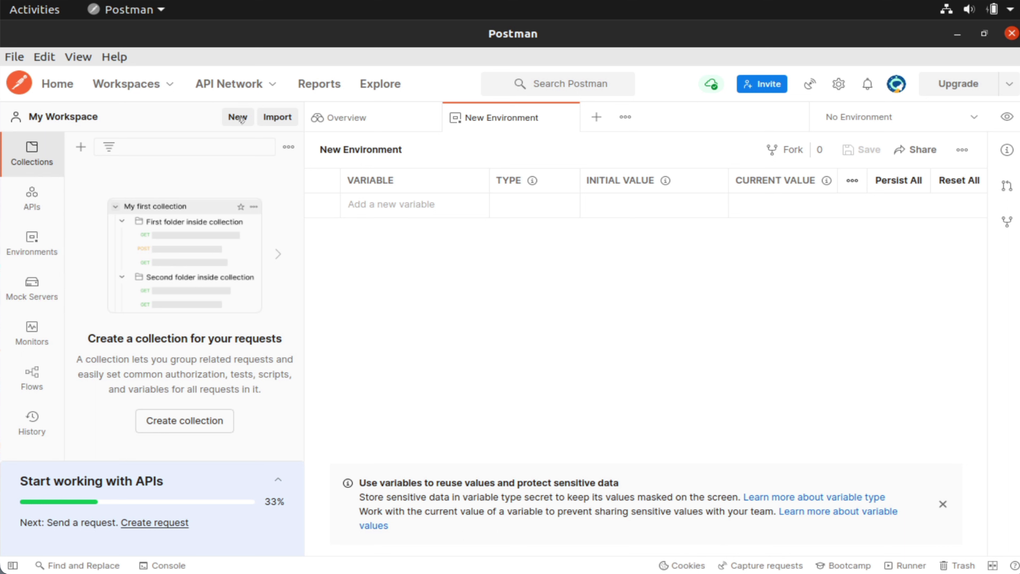
{"action": "left_click", "coordinate": [283, 119]}
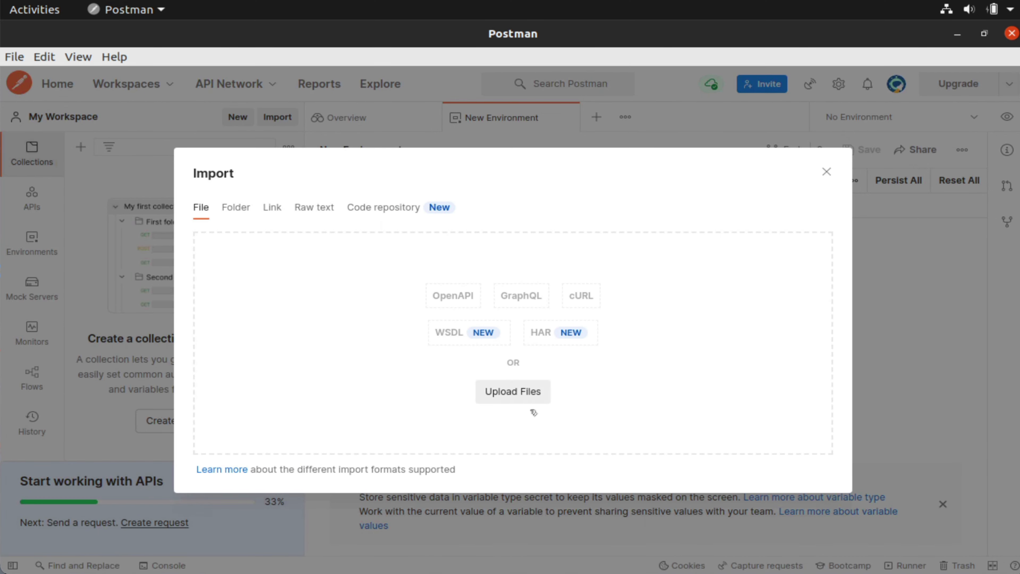
- Select the Meraki environment and Dashboard API v1.9.0 collection JSON files from Desktop/Meraki/meraki-code
{"action": "left_click", "coordinate": [528, 397]}
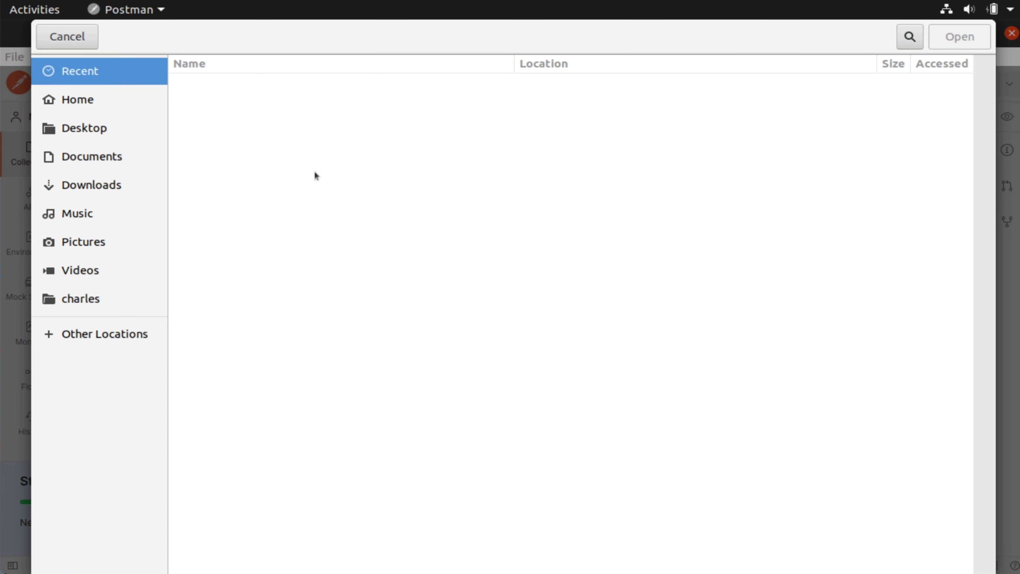
{"action": "left_click", "coordinate": [111, 127]}
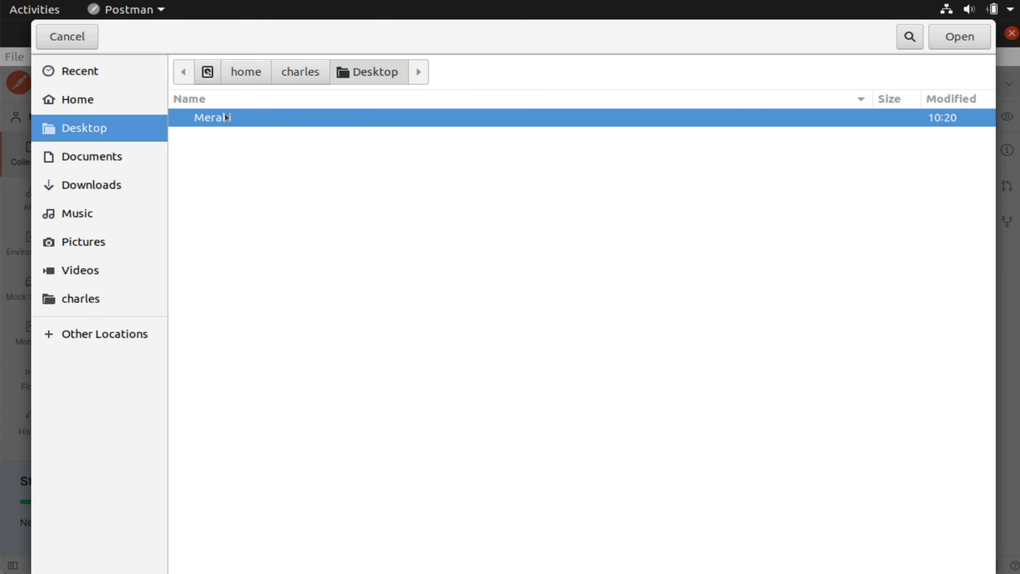
{"action": "double_click", "coordinate": [225, 117]}
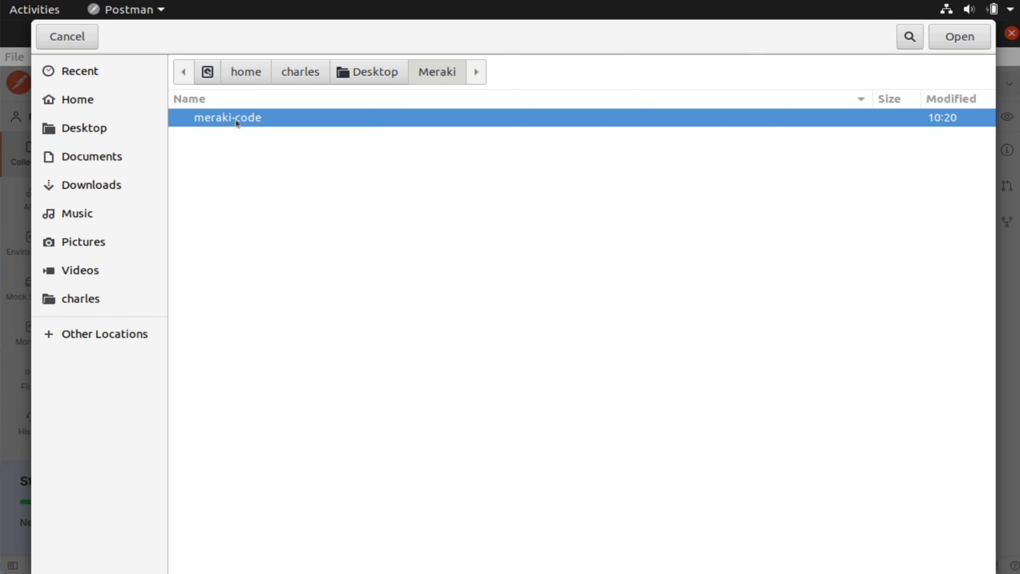
{"action": "double_click", "coordinate": [252, 117]}
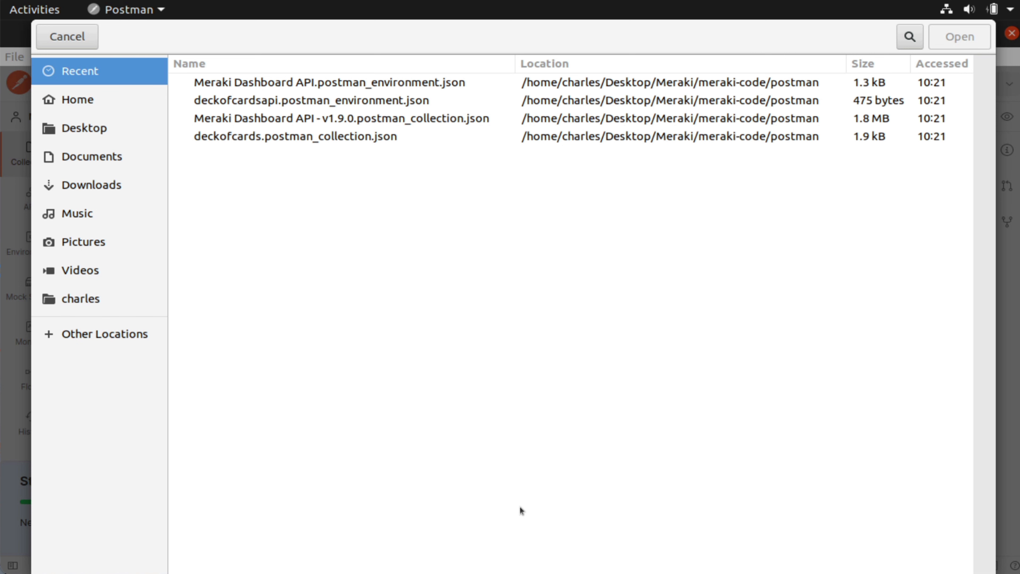
{"action": "left_click", "coordinate": [249, 84]}
{"action": "right_click", "coordinate": [257, 119]}
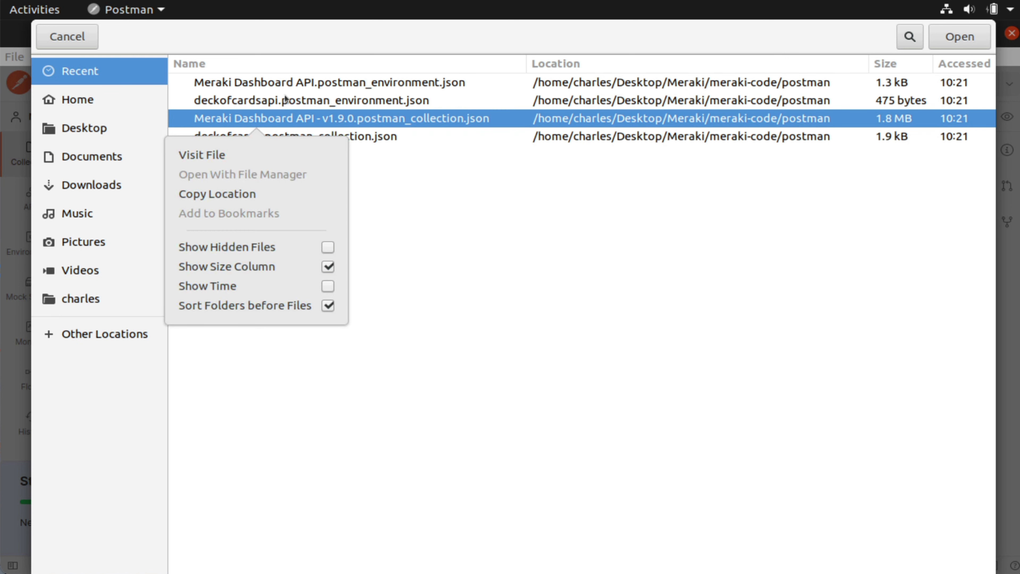
{"action": "left_click", "coordinate": [283, 86]}
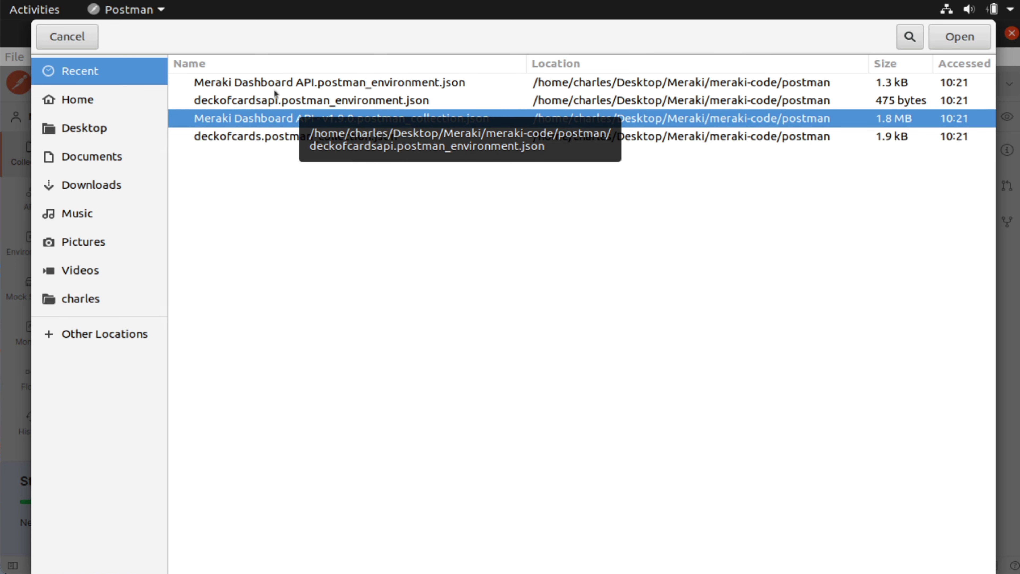
{"action": "left_click", "coordinate": [267, 86], "text": "ctrl"}
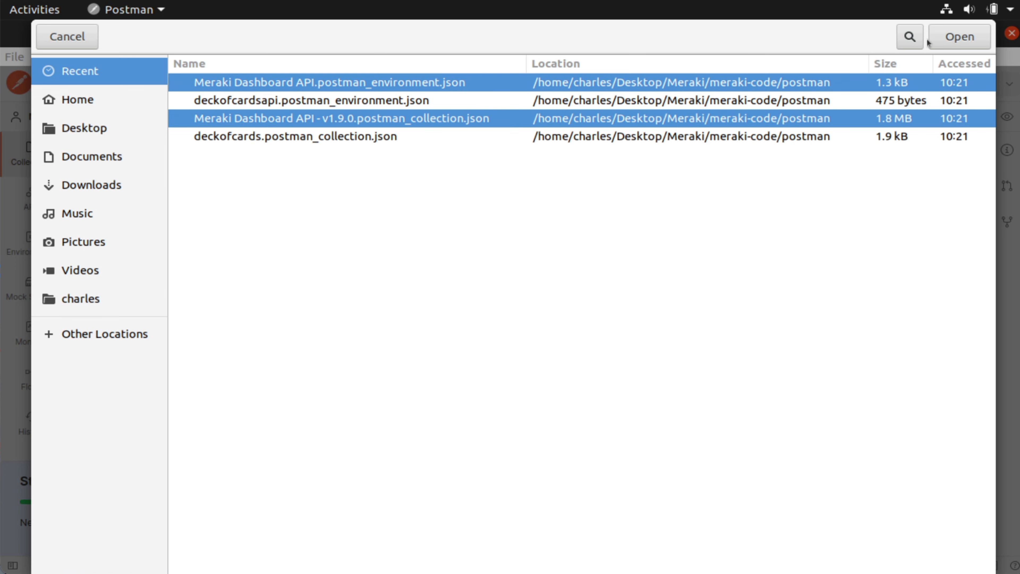
{"action": "left_click", "coordinate": [954, 37]}
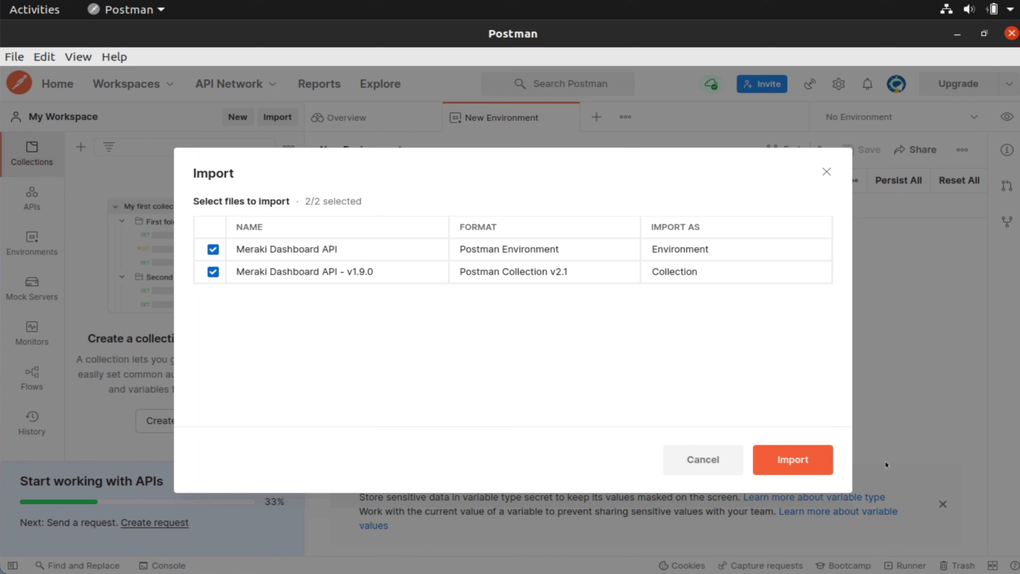
- Import both Meraki files and show the Environments list
{"action": "left_click", "coordinate": [823, 463]}
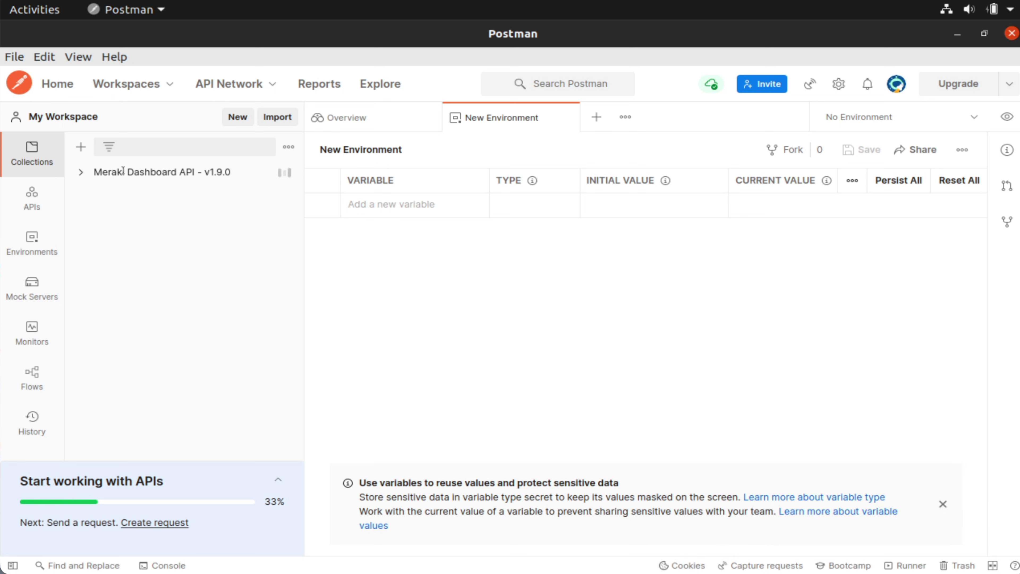
{"action": "left_click", "coordinate": [51, 242]}
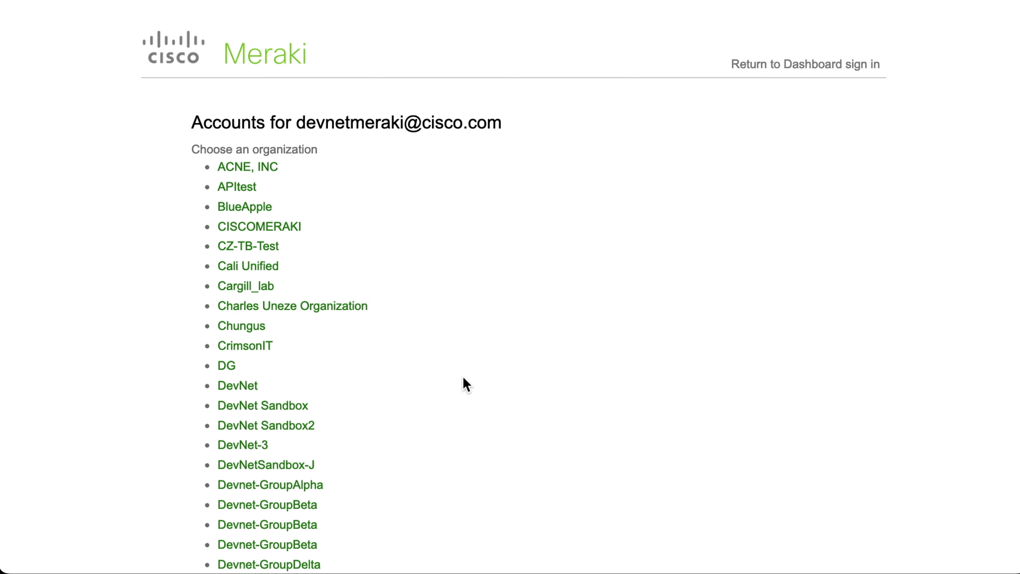
- Open the APItest organization, glance at its networks, then return to the DevNet Sandbox instructions
{"action": "left_click", "coordinate": [237, 187]}
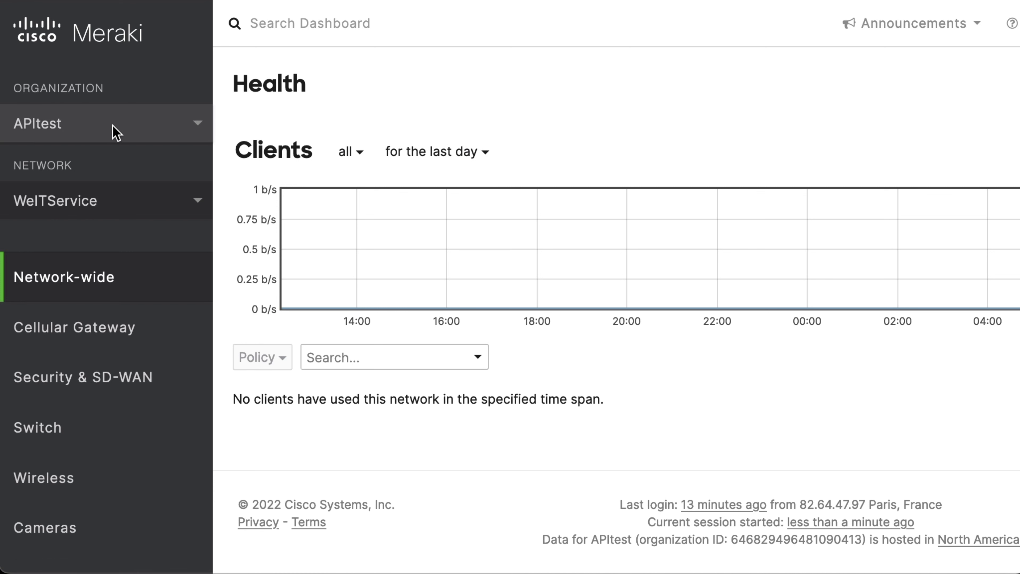
{"action": "left_click", "coordinate": [194, 200]}
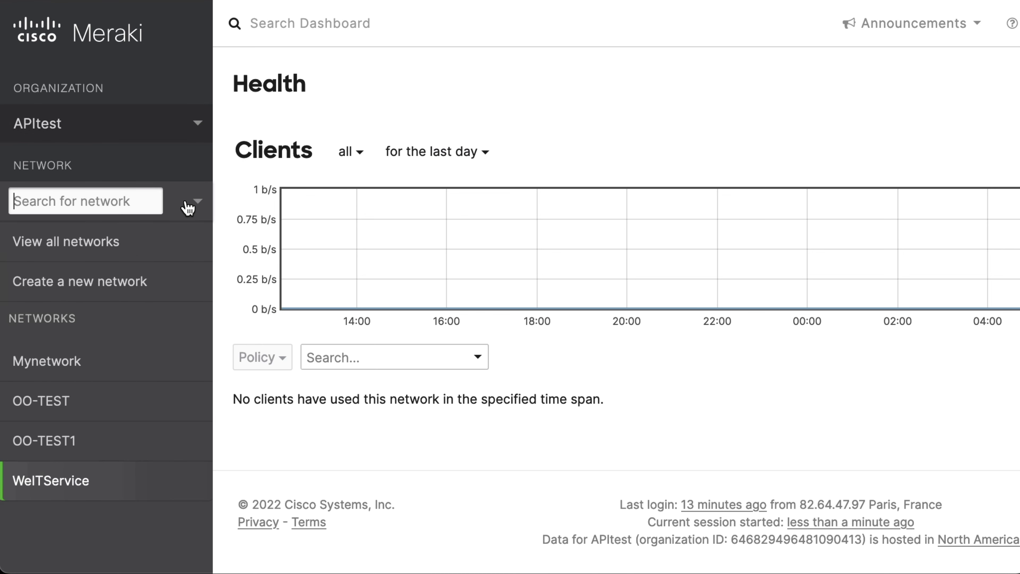
{"action": "left_click", "coordinate": [420, 75]}
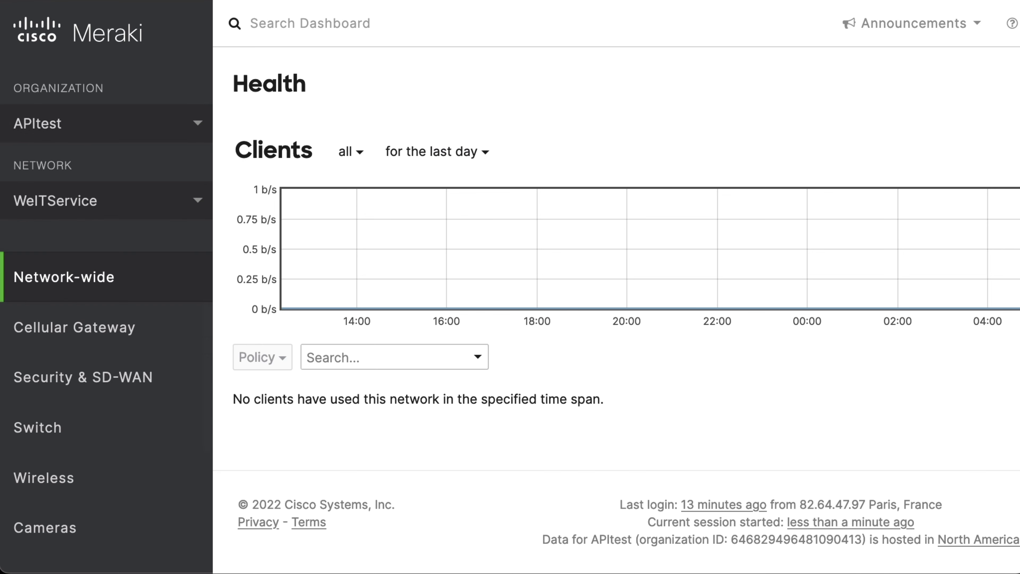
{"action": "left_click", "coordinate": [462, 1]}
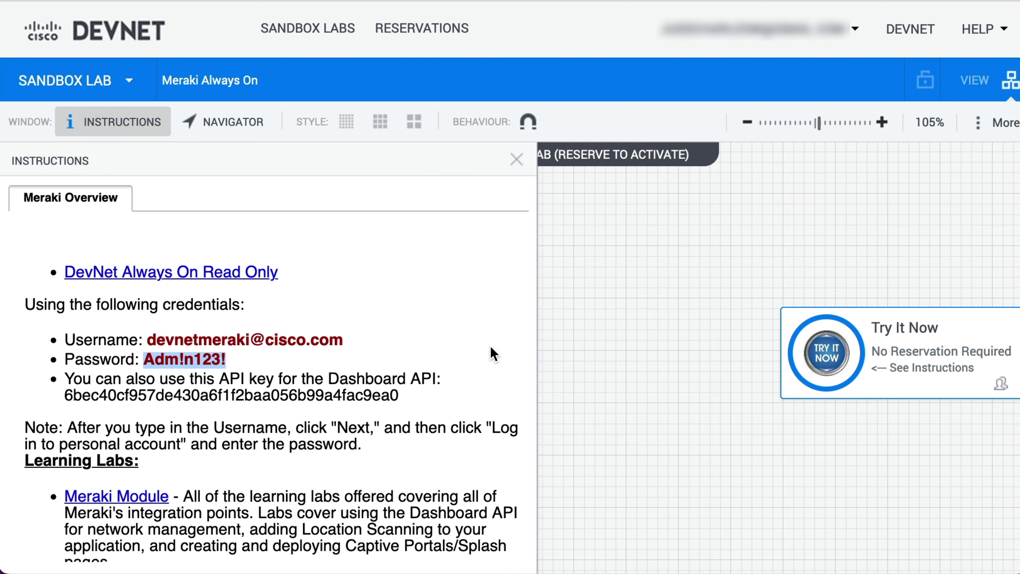
- Select the sandbox Dashboard API key under Meraki Overview to copy it
{"action": "double_click", "coordinate": [317, 395]}
{"action": "key", "text": "ctrl+c"}
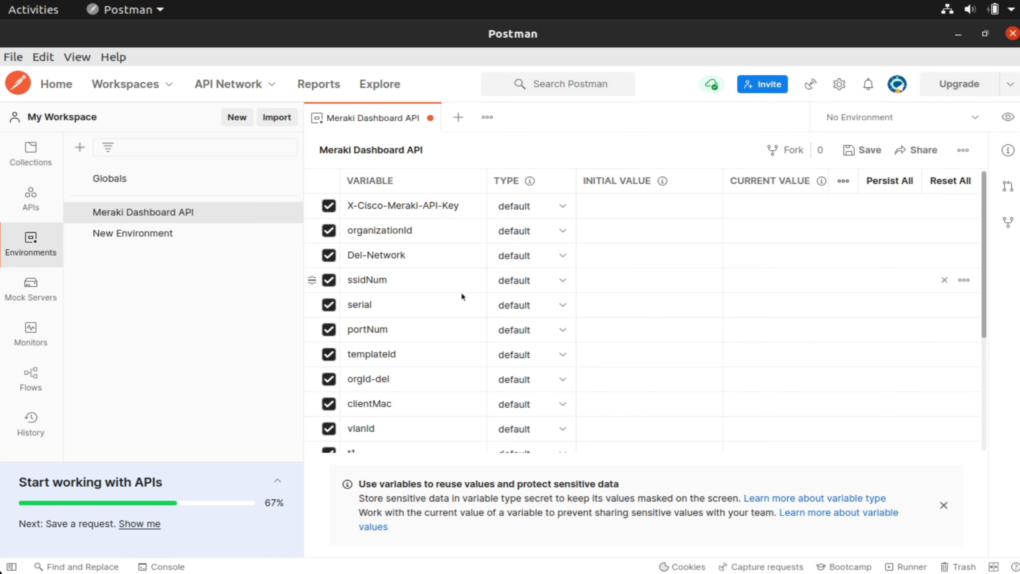
{"action": "scroll", "coordinate": [460, 292], "scroll_direction": "down", "scroll_amount": 5}
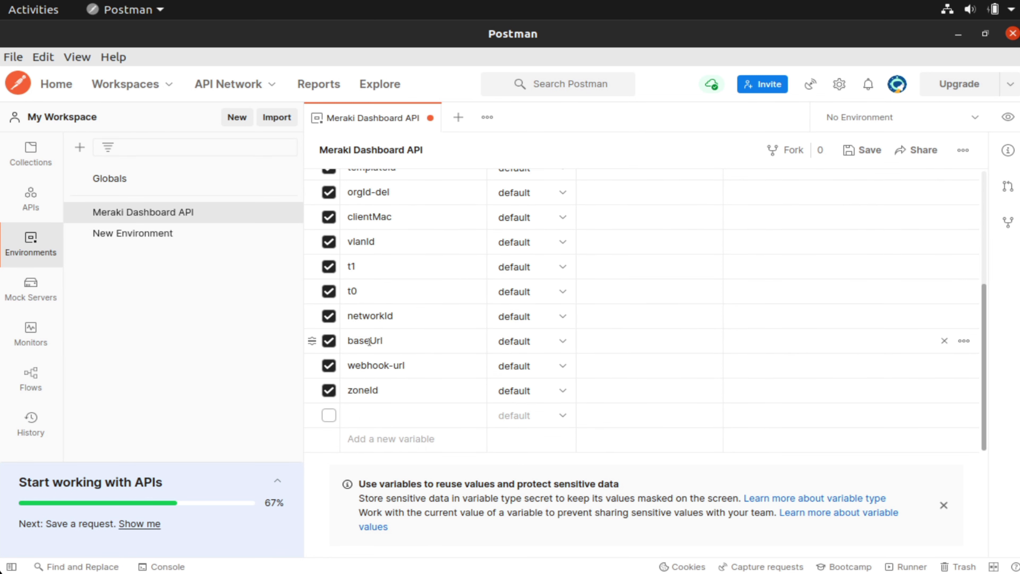
{"action": "left_click", "coordinate": [612, 341]}
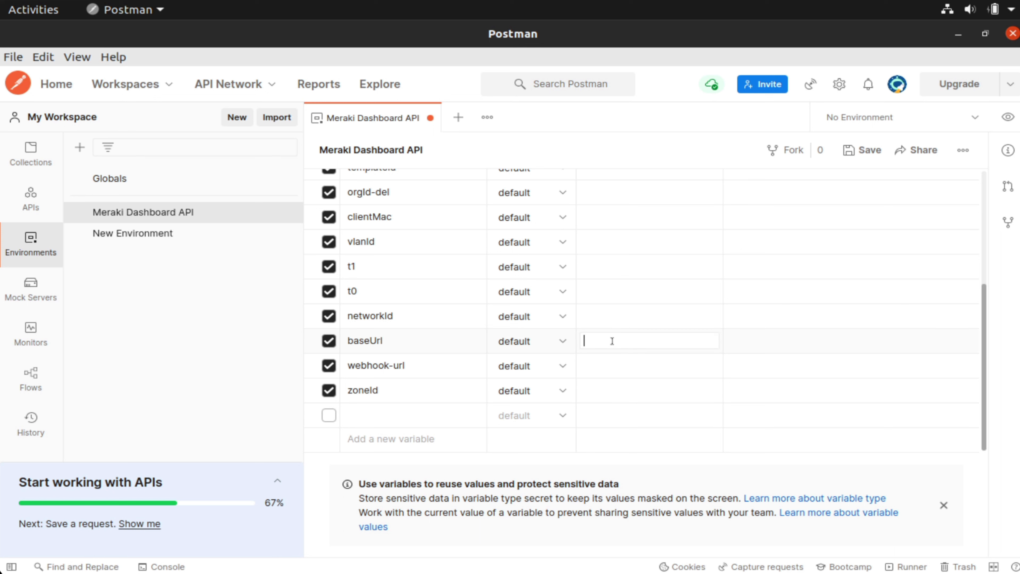
{"action": "right_click", "coordinate": [611, 341]}
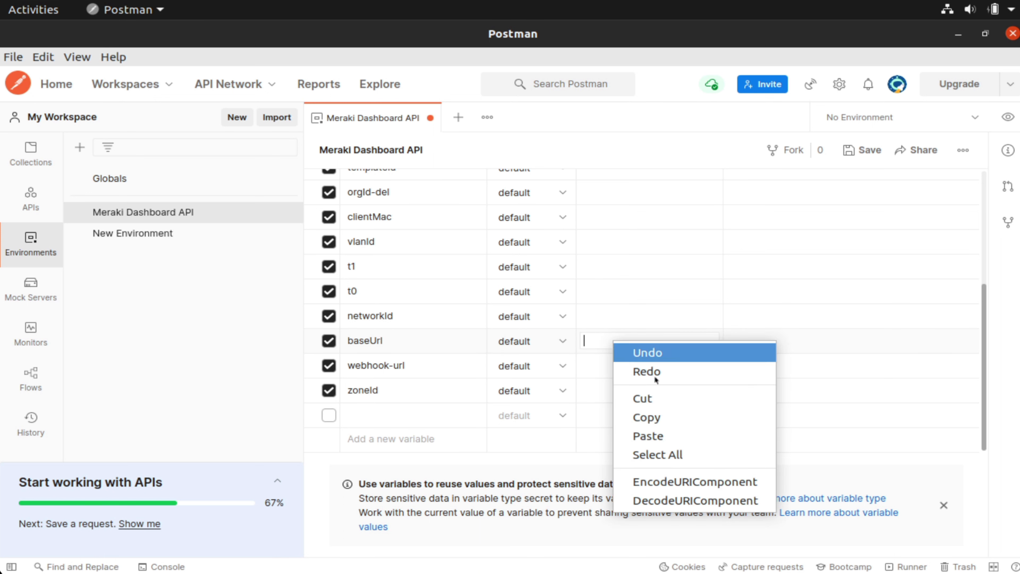
{"action": "left_click", "coordinate": [662, 420]}
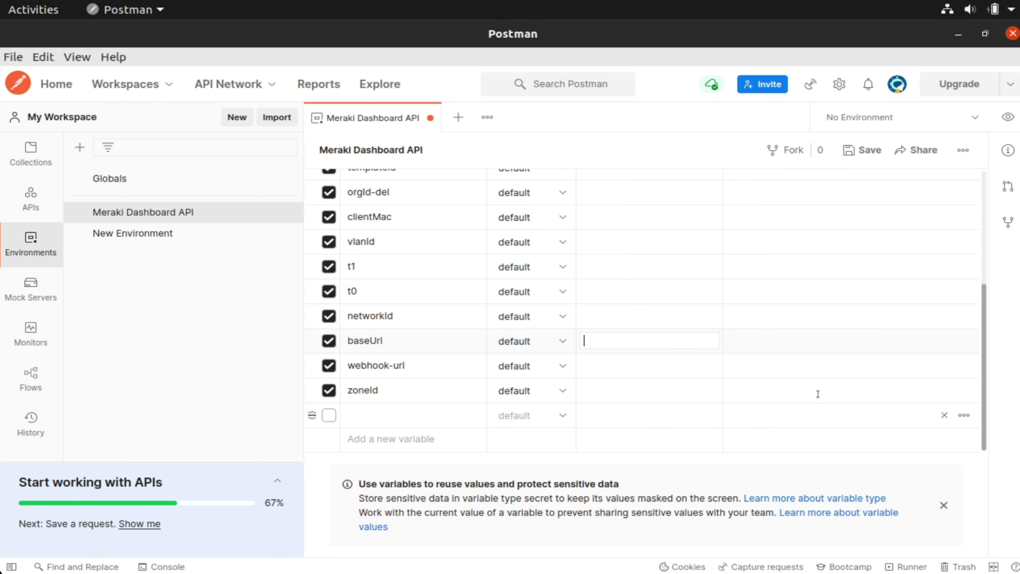
{"action": "right_click", "coordinate": [636, 337]}
{"action": "left_click", "coordinate": [670, 431]}
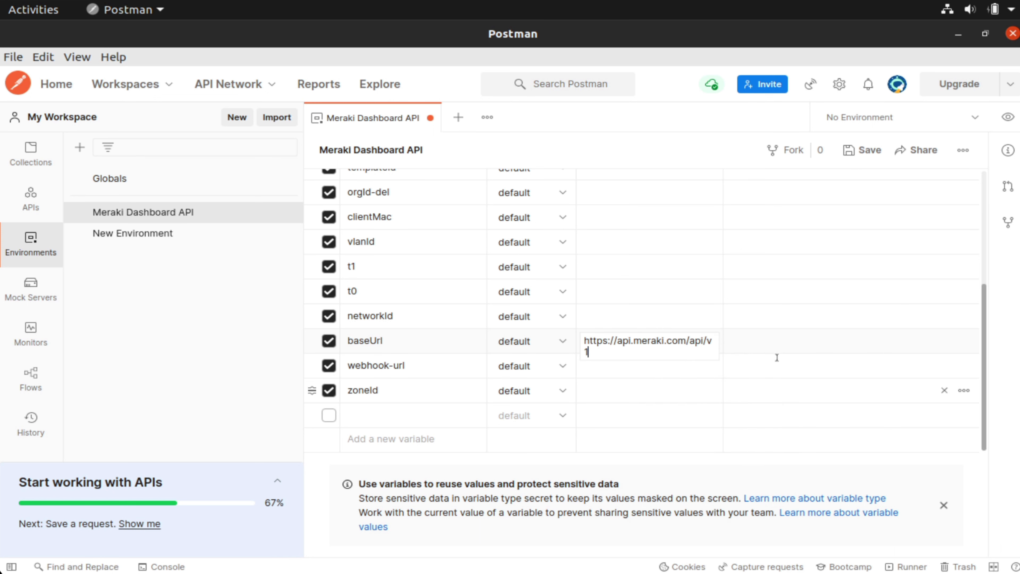
{"action": "left_click", "coordinate": [770, 342]}
{"action": "right_click", "coordinate": [753, 340]}
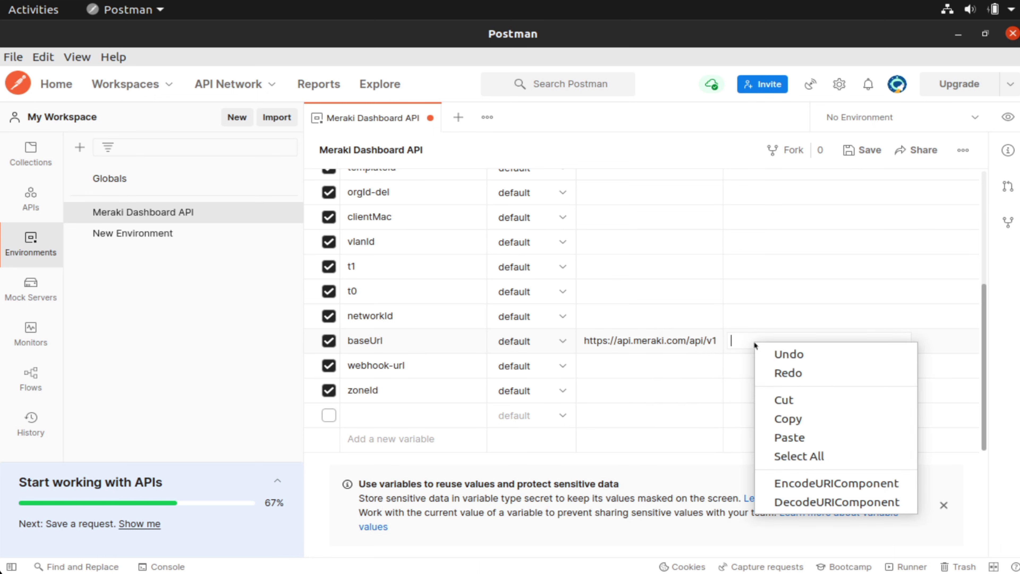
{"action": "left_click", "coordinate": [800, 437]}
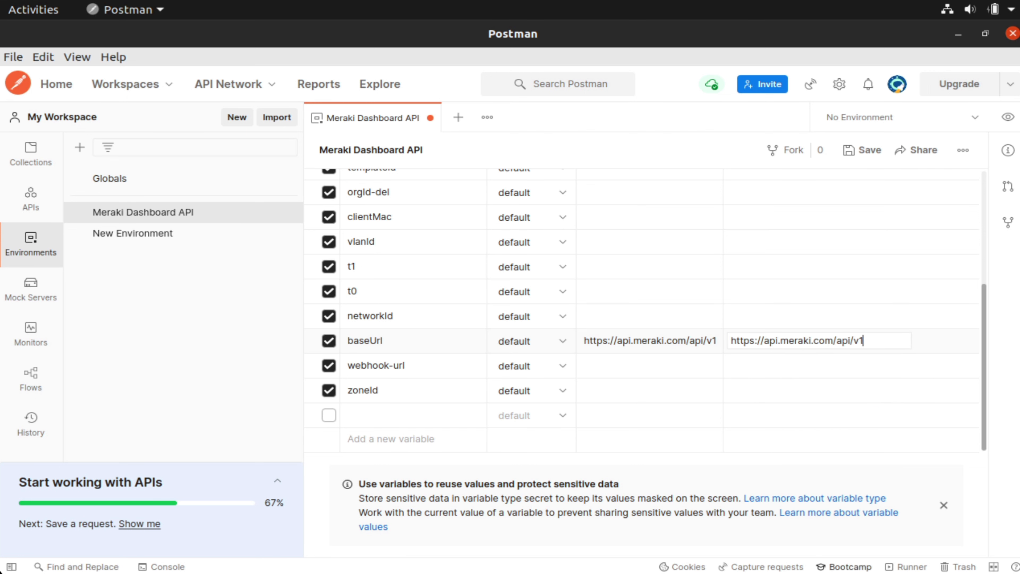
- Add an apiKey variable with the sandbox API key as initial and current value, then save
{"action": "left_click", "coordinate": [329, 418]}
{"action": "left_click", "coordinate": [393, 420]}
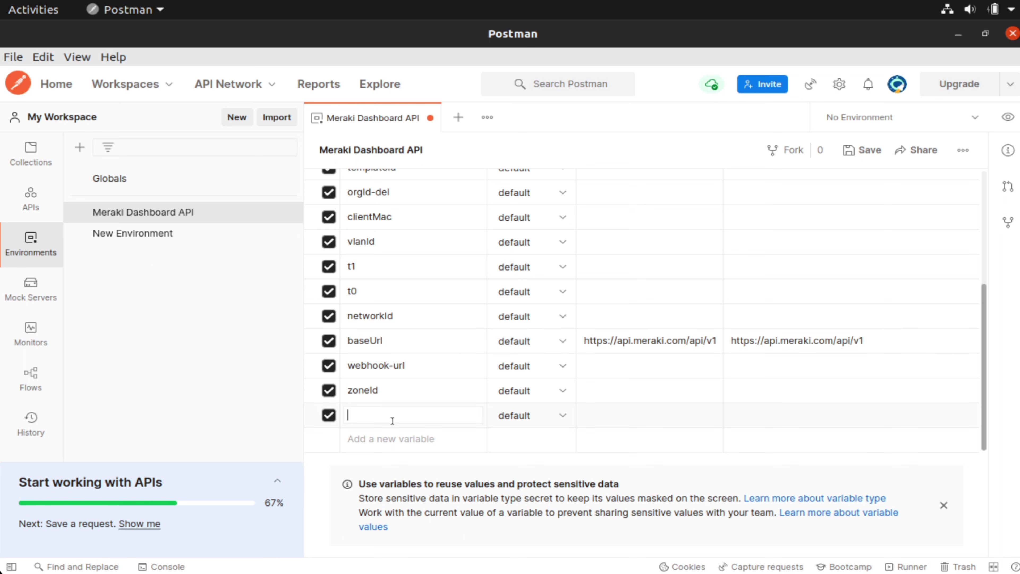
{"action": "type", "text": "apiKey"}
{"action": "key", "text": "Tab"}
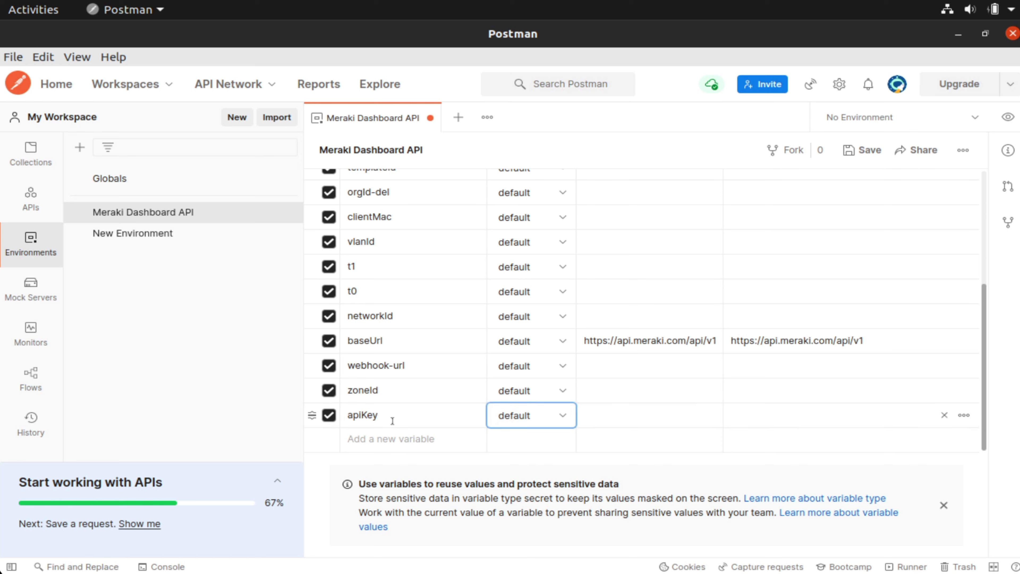
{"action": "key", "text": "Tab"}
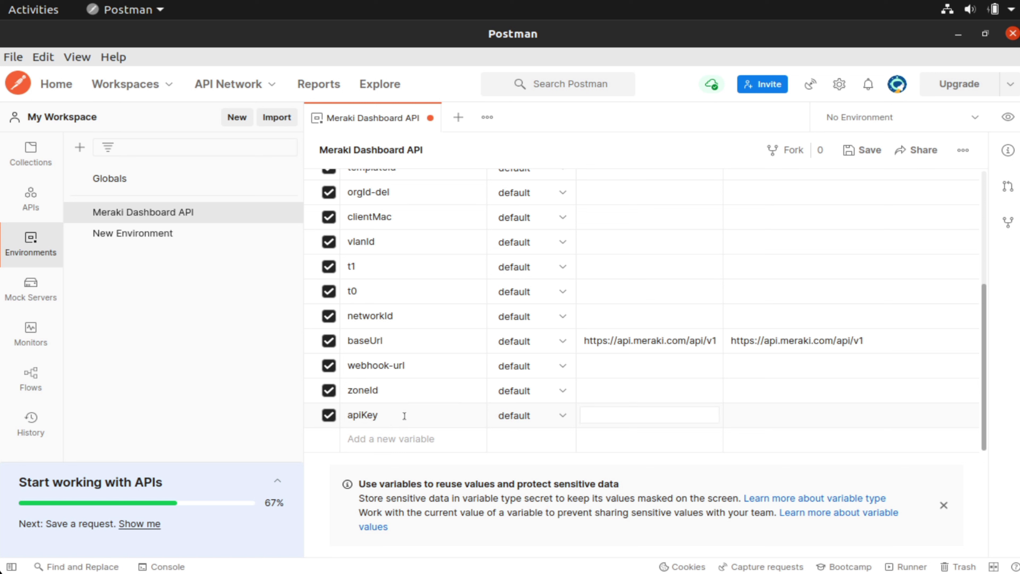
{"action": "key", "text": "ctrl+v"}
{"action": "double_click", "coordinate": [666, 423]}
{"action": "key", "text": "ctrl+c"}
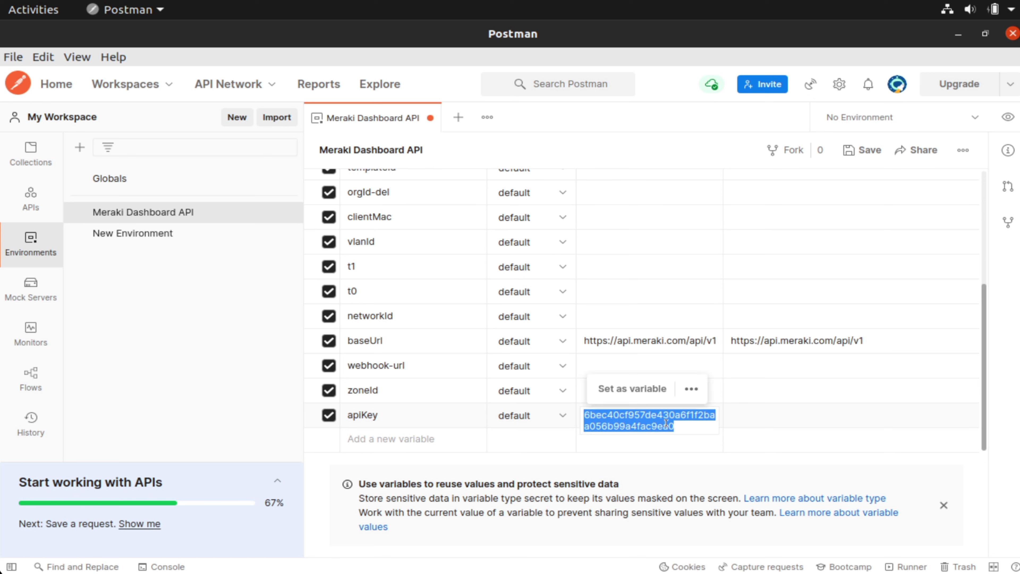
{"action": "left_click", "coordinate": [746, 420]}
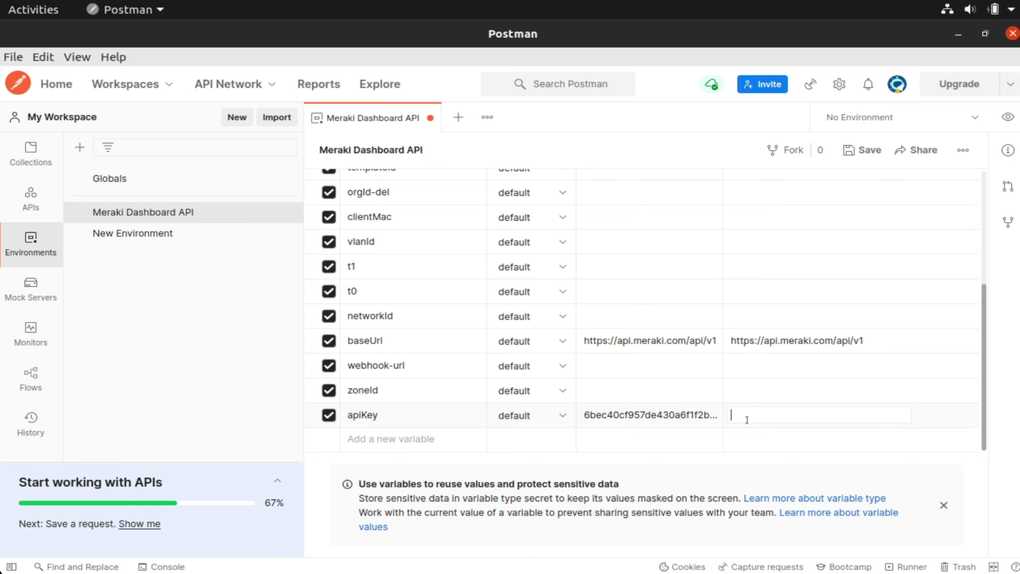
{"action": "right_click", "coordinate": [746, 420]}
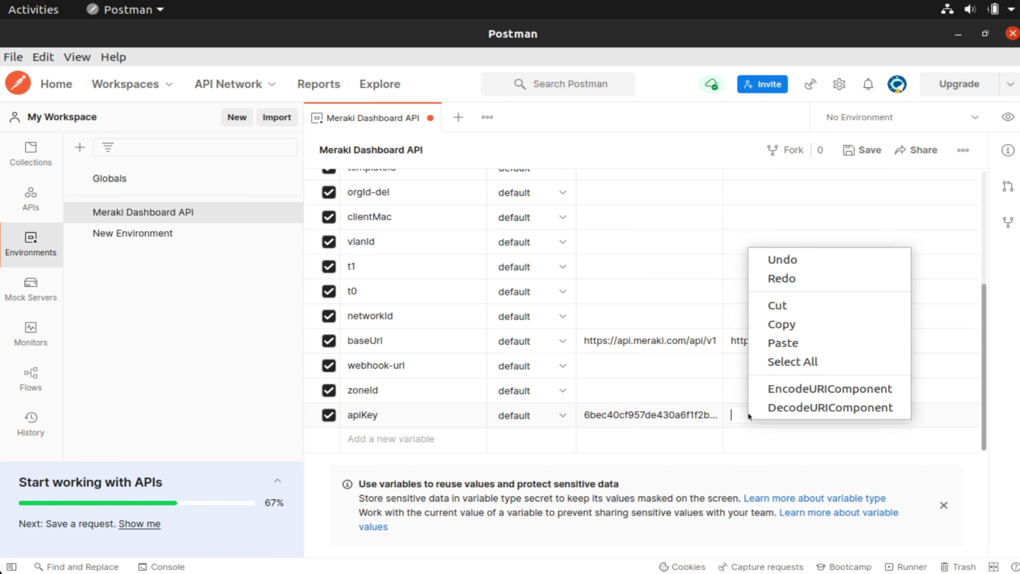
{"action": "left_click", "coordinate": [782, 343]}
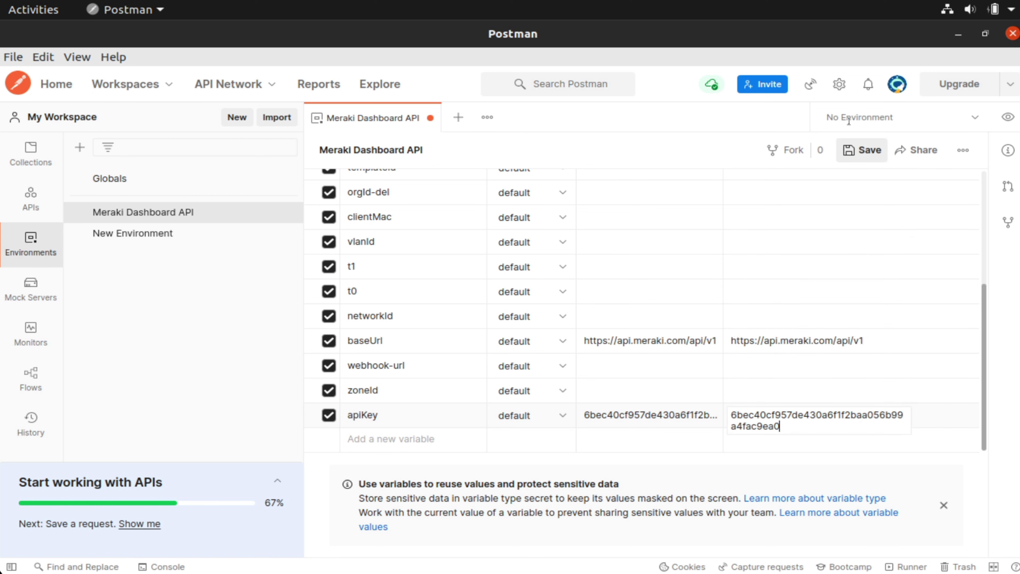
{"action": "left_click", "coordinate": [862, 152]}
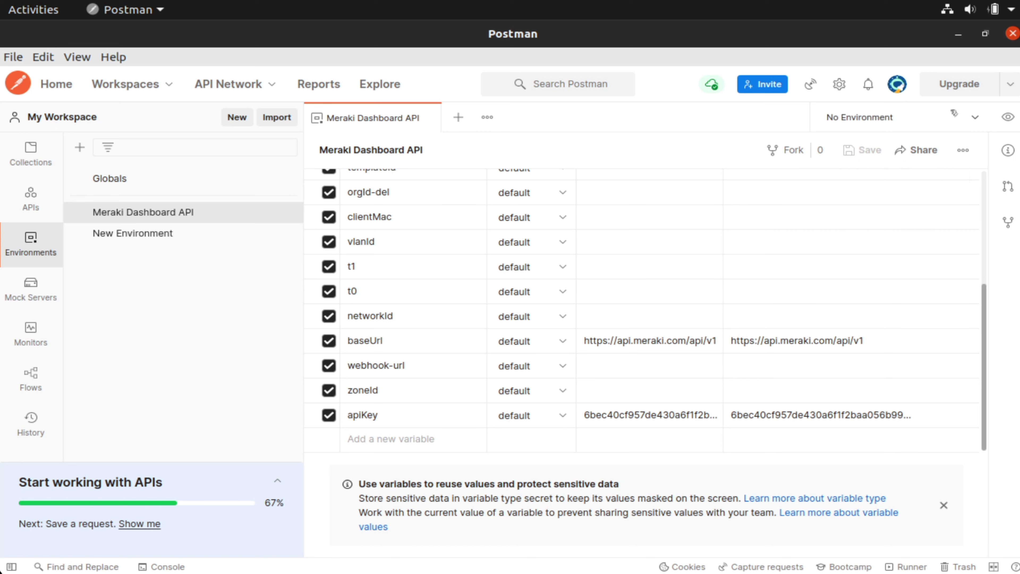
- Activate the Meraki Dashboard API environment, close its editor, and show the v1.9.0 collection
{"action": "left_click", "coordinate": [956, 117]}
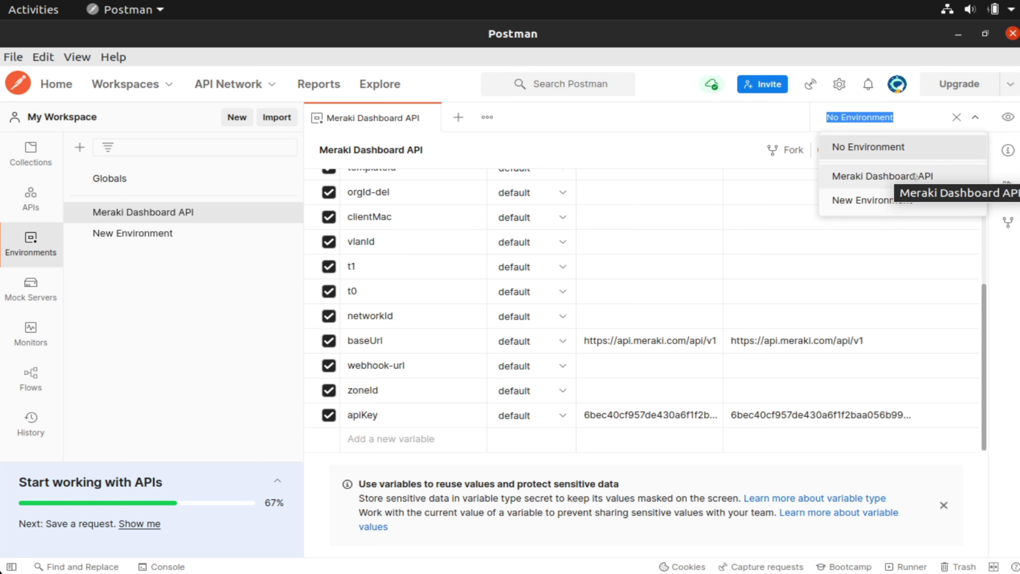
{"action": "left_click", "coordinate": [892, 177]}
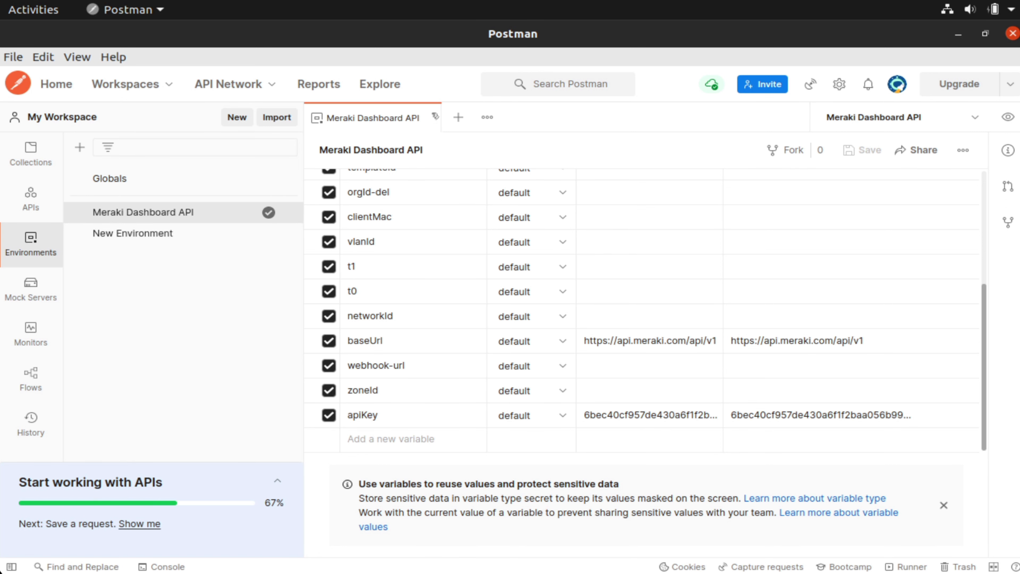
{"action": "left_click", "coordinate": [429, 118]}
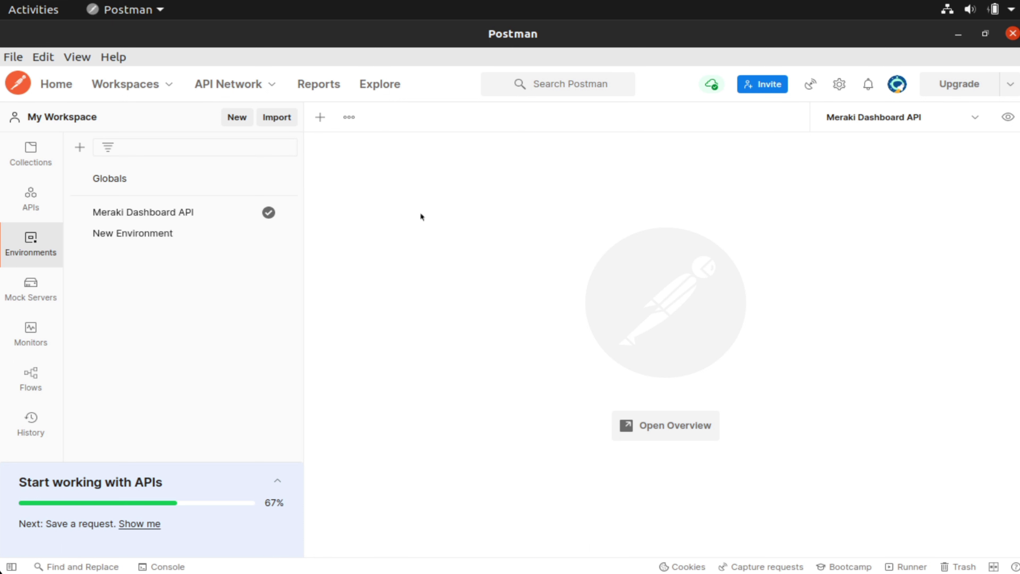
{"action": "left_click", "coordinate": [32, 164]}
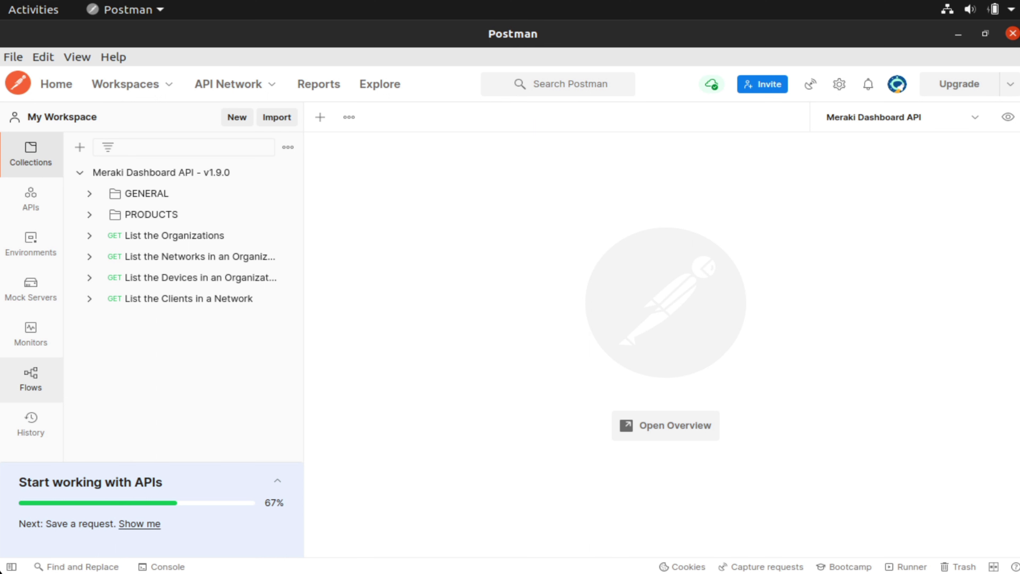
{"action": "left_click", "coordinate": [186, 236]}
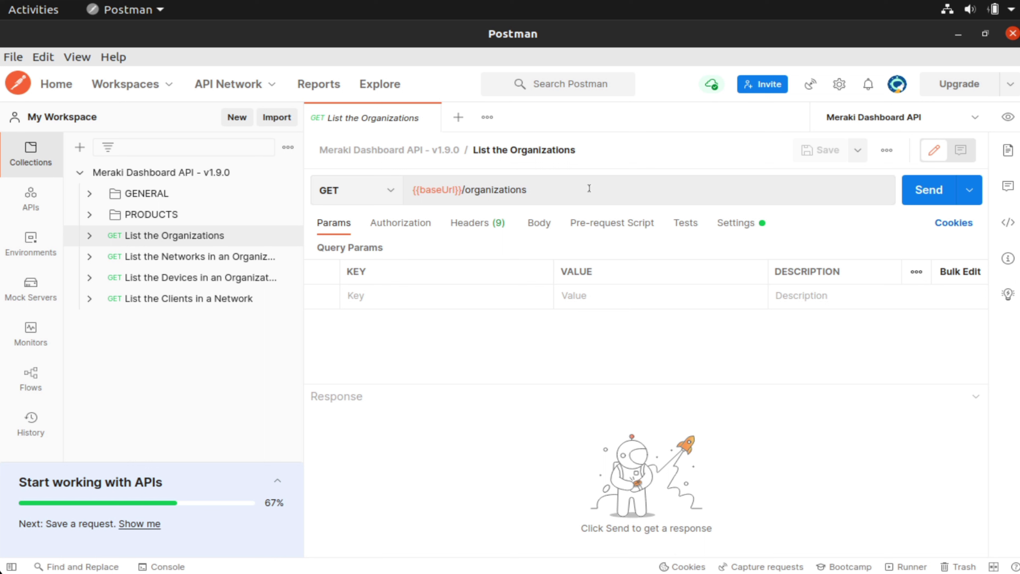
{"action": "mouse_move", "coordinate": [438, 195]}
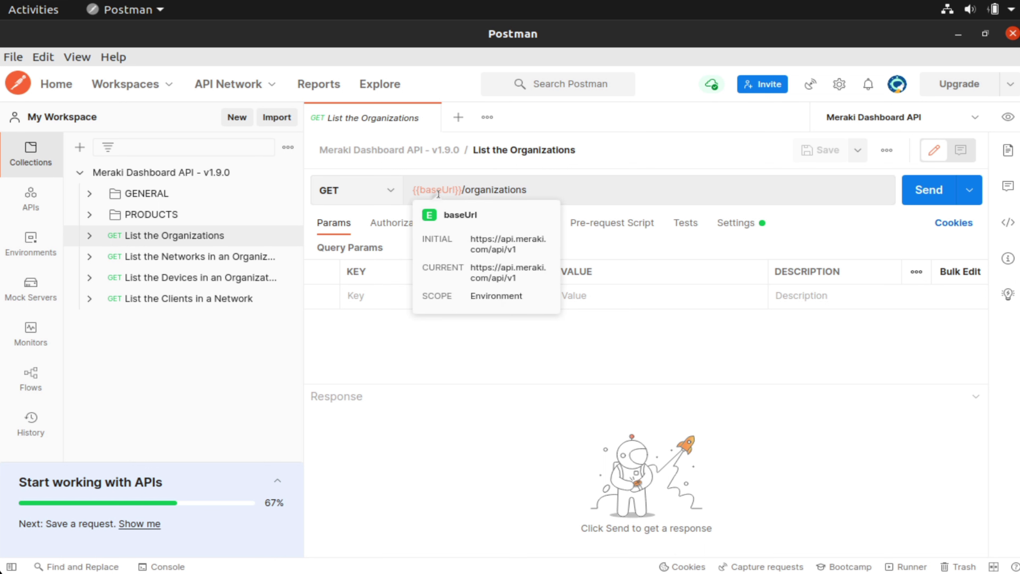
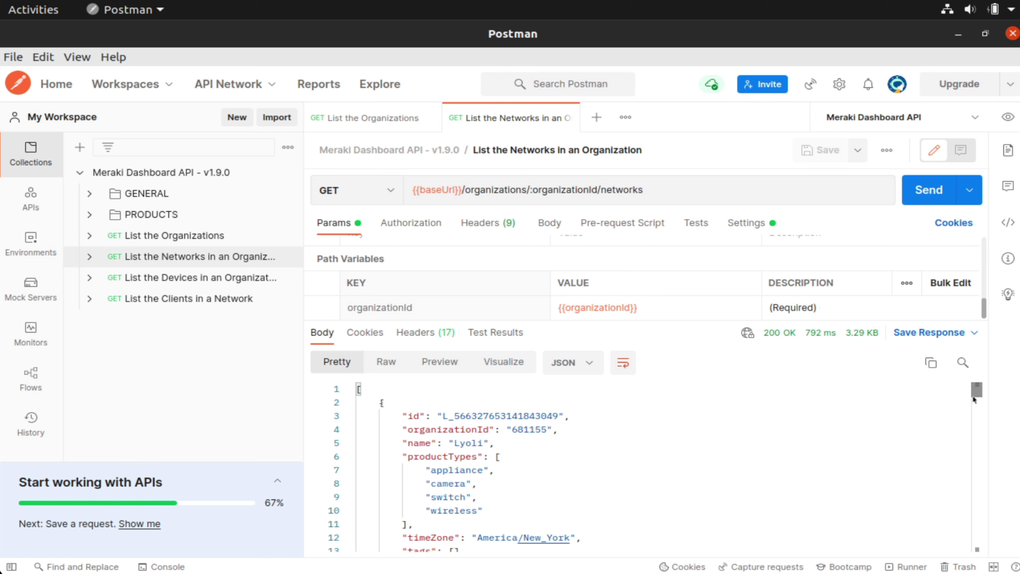
{"action": "mouse_move", "coordinate": [975, 397]}
{"action": "left_mouse_down"}
{"action": "mouse_move", "coordinate": [977, 422]}
{"action": "mouse_move", "coordinate": [976, 392]}
{"action": "left_mouse_up"}
{"action": "left_click_drag", "start_coordinate": [978, 401], "coordinate": [981, 461]}
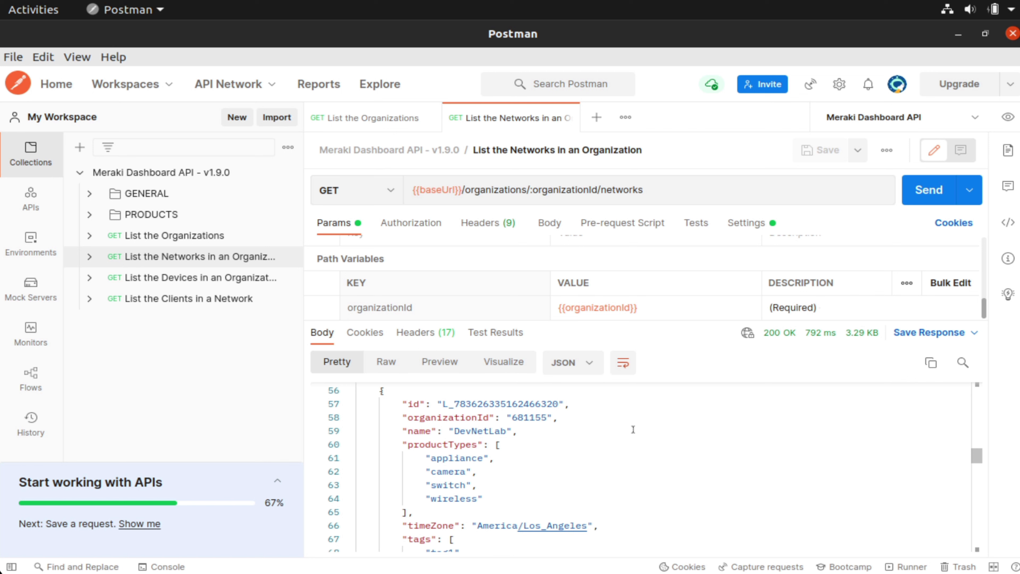
{"action": "double_click", "coordinate": [506, 403]}
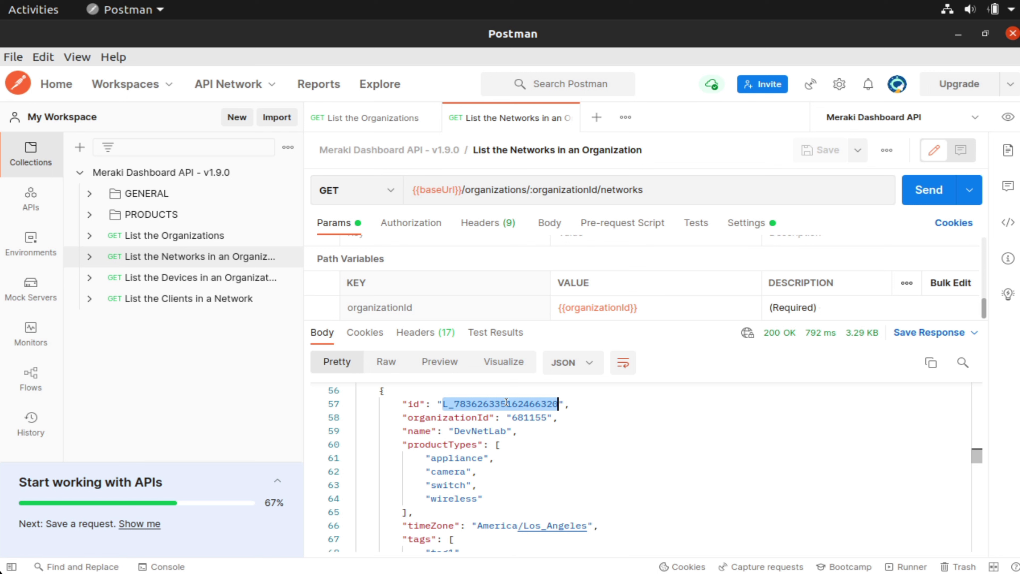
{"action": "right_click", "coordinate": [506, 403]}
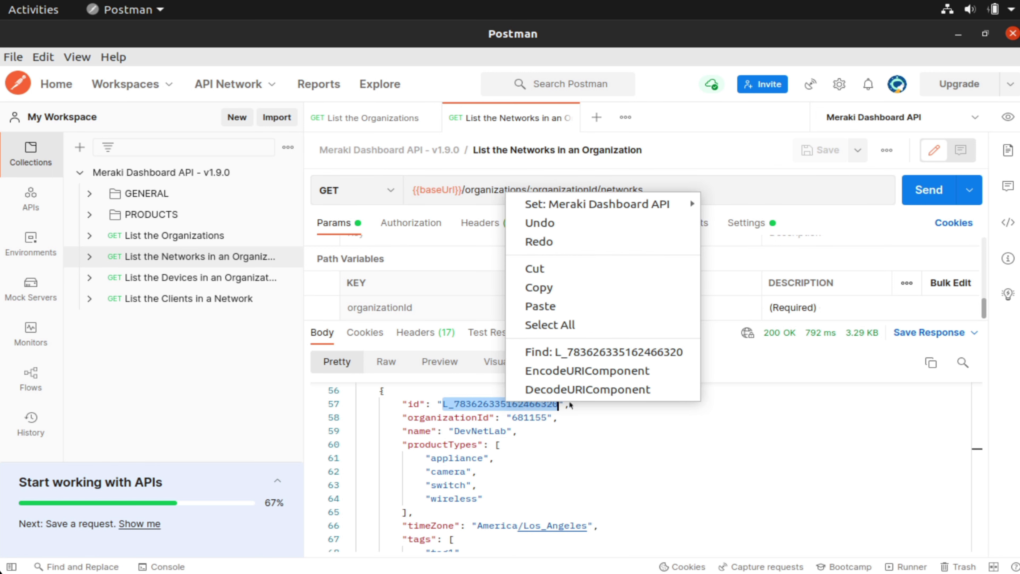
{"action": "mouse_move", "coordinate": [667, 207]}
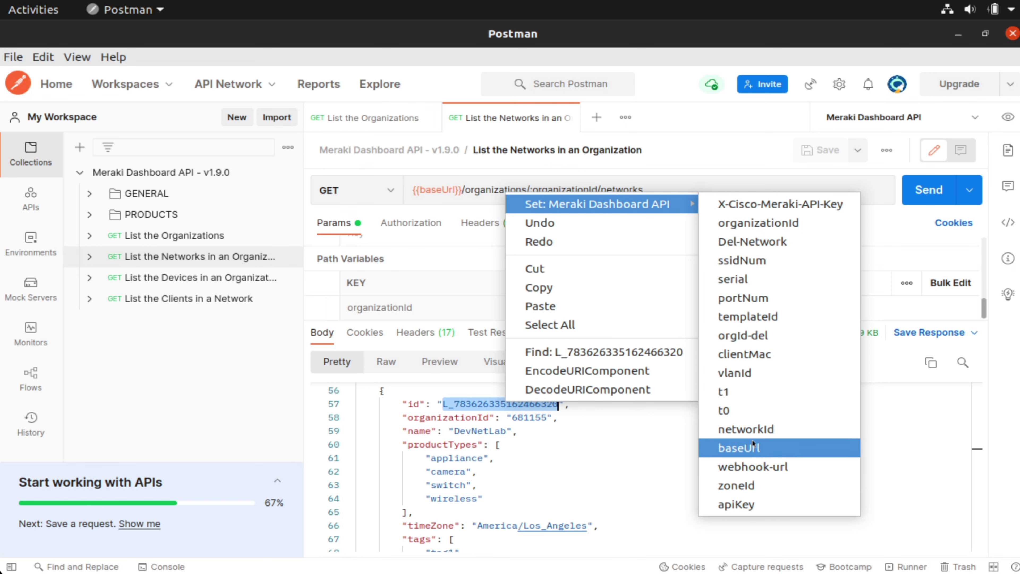
{"action": "left_click", "coordinate": [756, 429]}
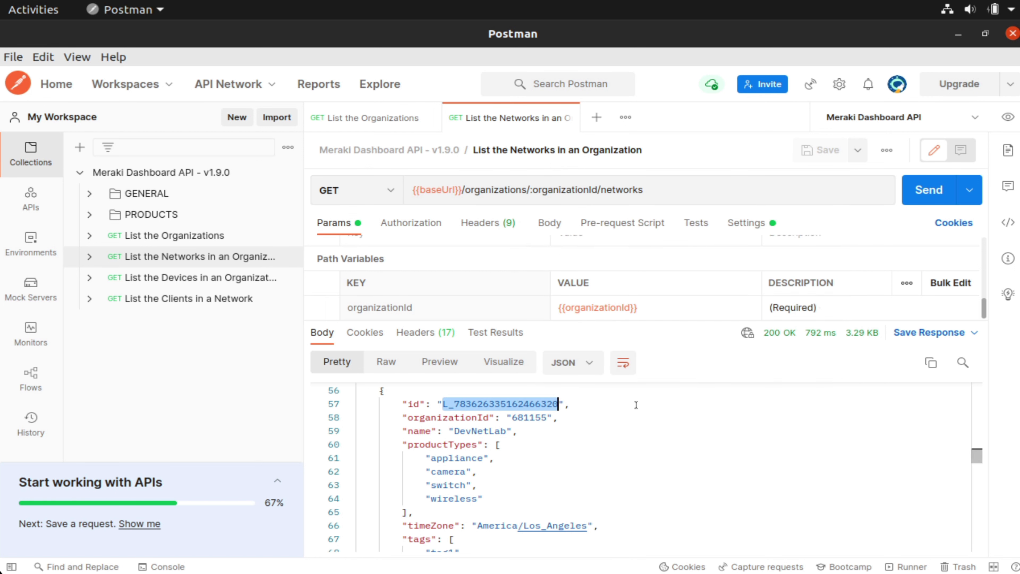
- Confirm networkId's current value in the Meraki Dashboard API environment, then return to the collection
{"action": "left_click", "coordinate": [40, 247]}
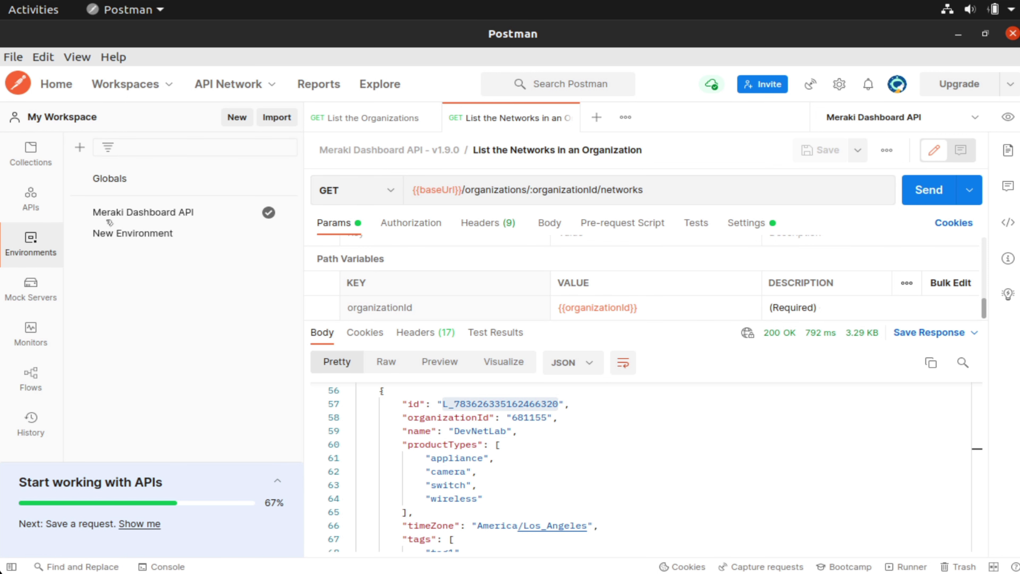
{"action": "left_click", "coordinate": [170, 212]}
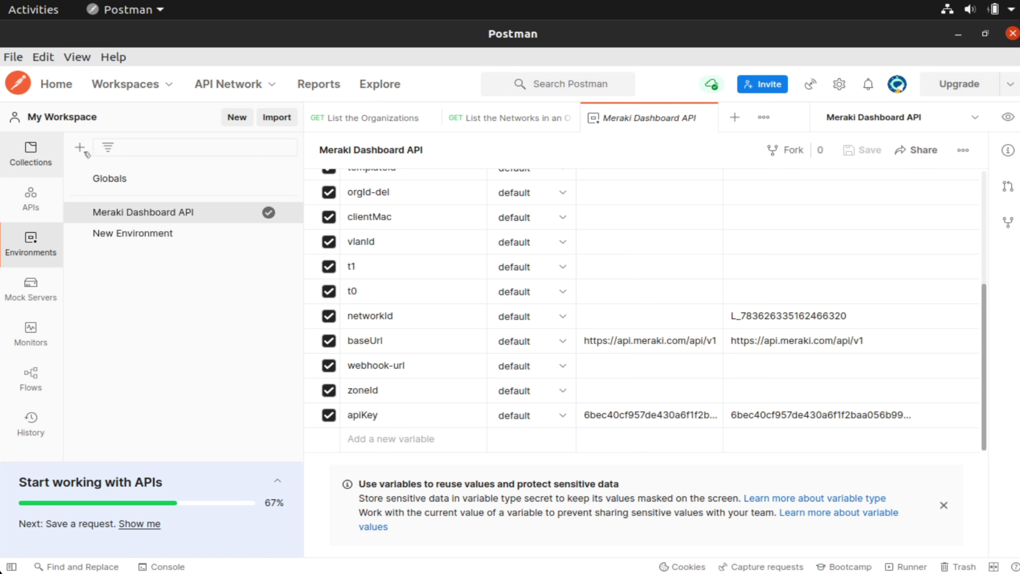
{"action": "left_click", "coordinate": [31, 155]}
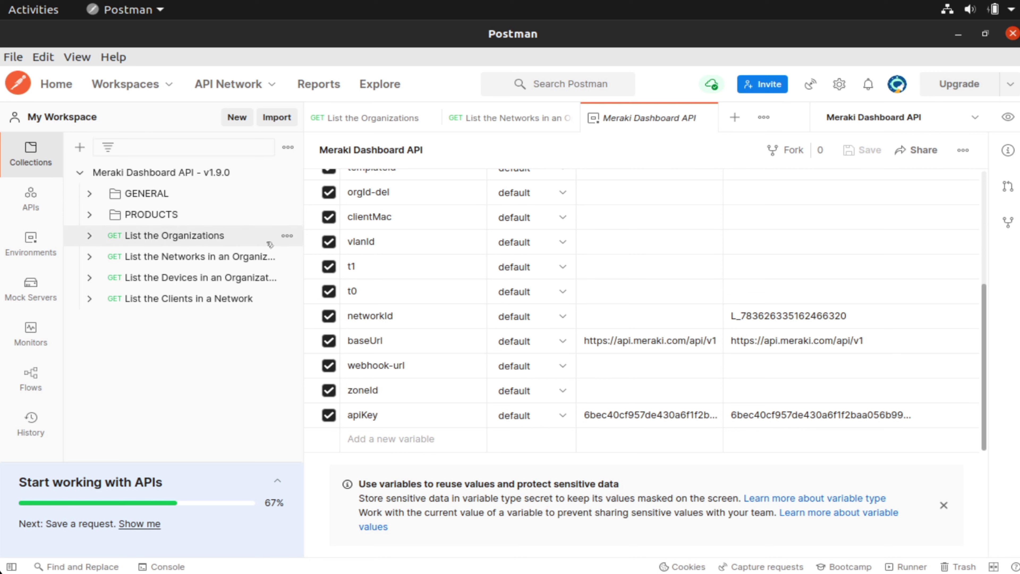
- Send List the Devices in an Organization and review the 200 OK response listing the MV71 and MR84 devices
{"action": "left_click", "coordinate": [228, 282]}
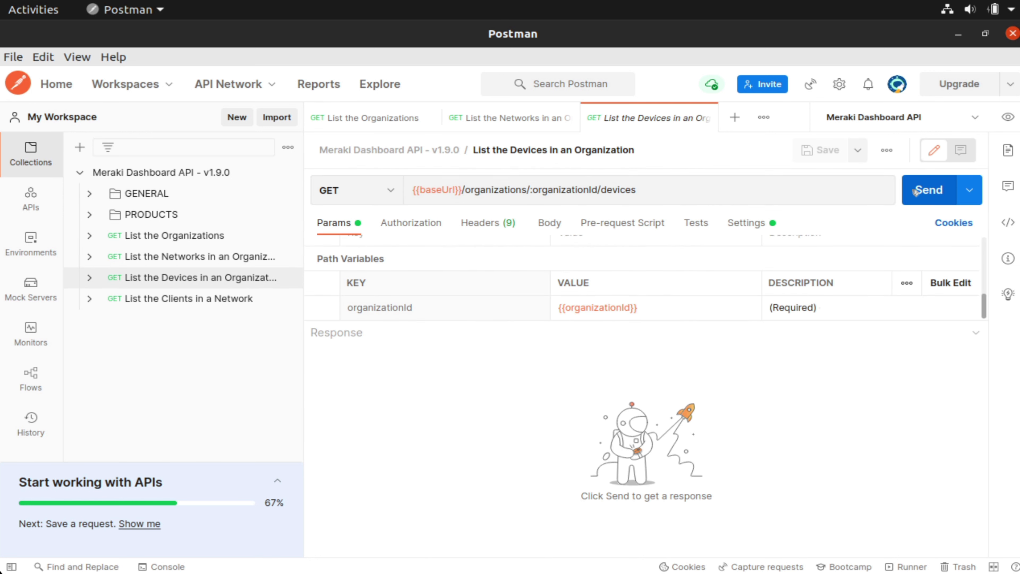
{"action": "left_click", "coordinate": [919, 190]}
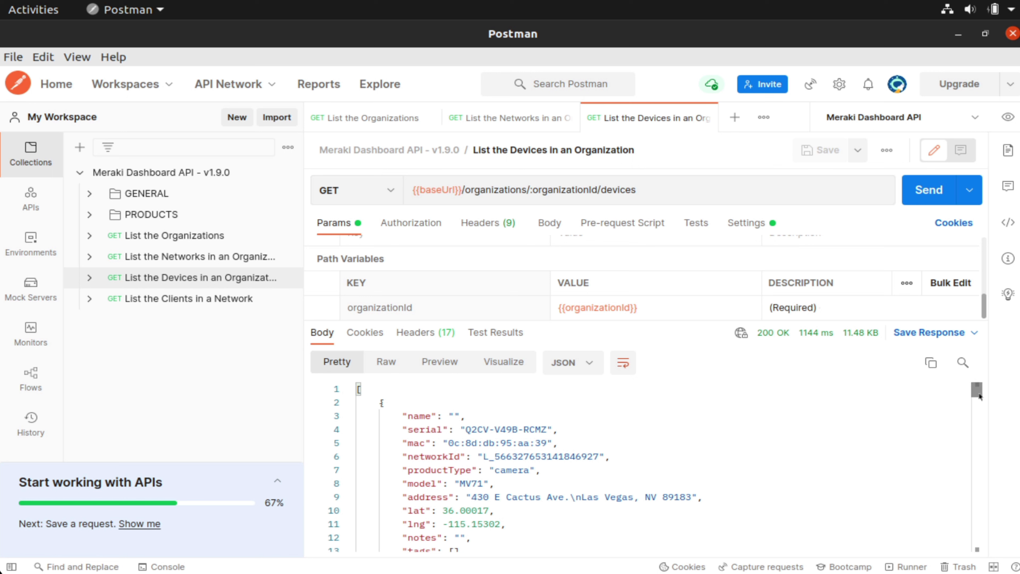
{"action": "left_click_drag", "start_coordinate": [978, 390], "coordinate": [978, 389]}
{"action": "left_click_drag", "start_coordinate": [976, 398], "coordinate": [975, 406]}
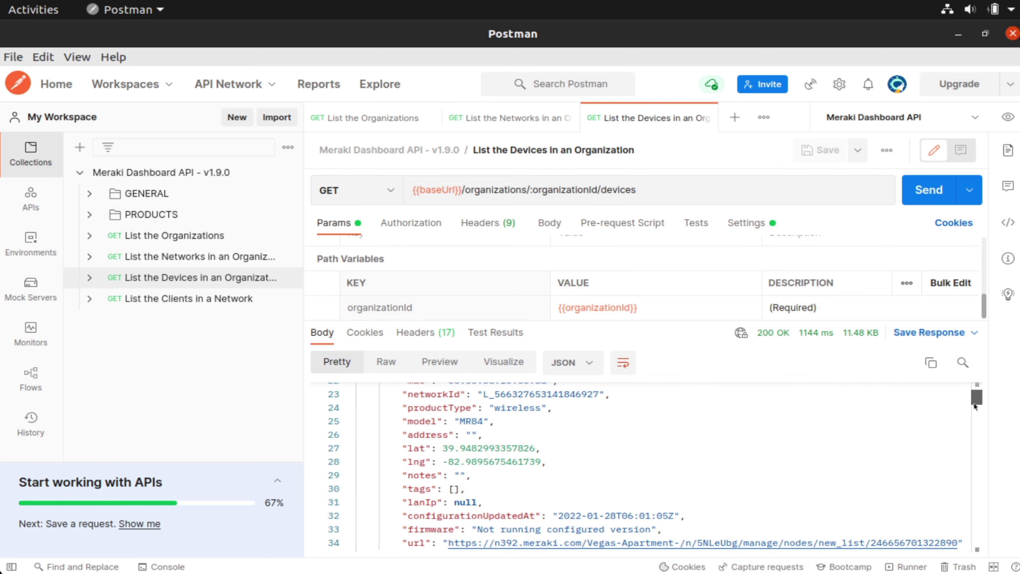
{"action": "left_click_drag", "start_coordinate": [975, 407], "coordinate": [975, 402]}
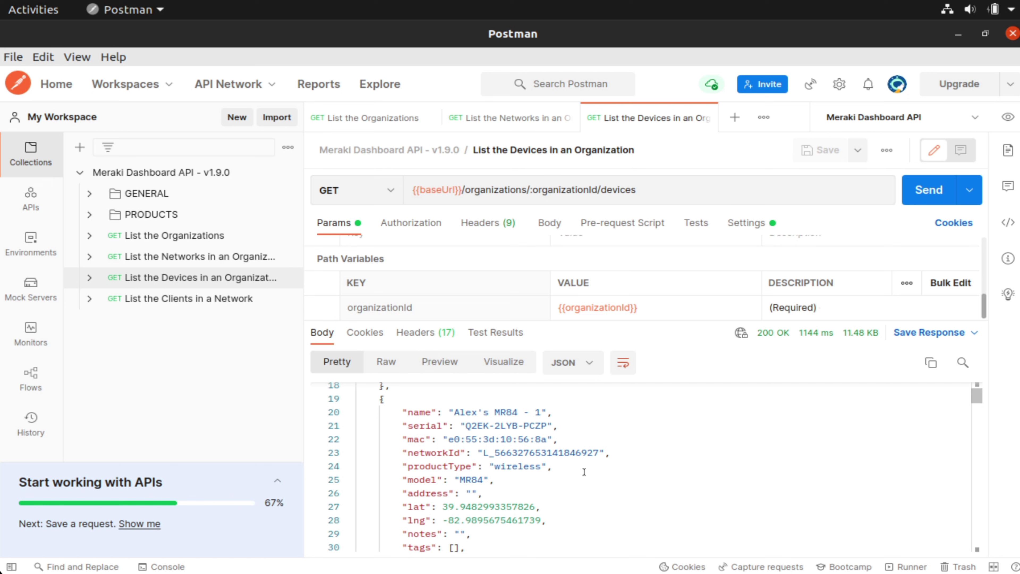
{"action": "double_click", "coordinate": [506, 426]}
{"action": "triple_click", "coordinate": [499, 424]}
{"action": "double_click", "coordinate": [547, 425]}
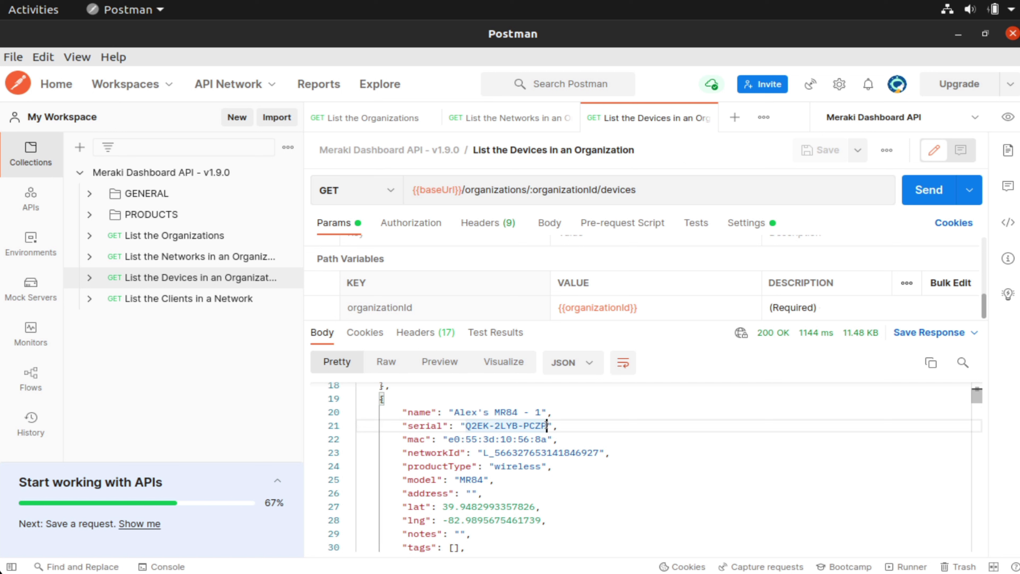
{"action": "left_click_drag", "start_coordinate": [525, 424], "coordinate": [466, 425]}
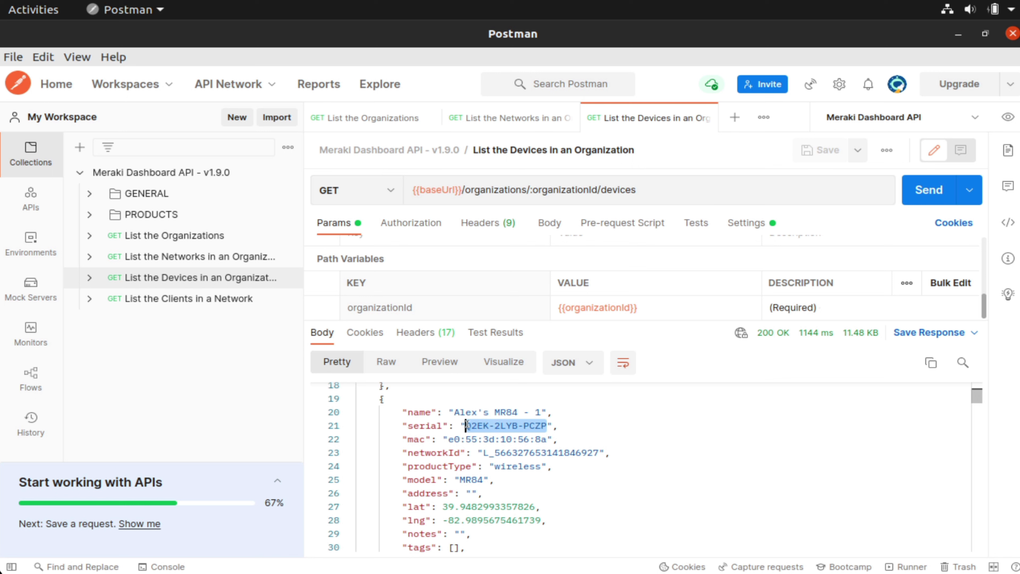
{"action": "right_click", "coordinate": [499, 425]}
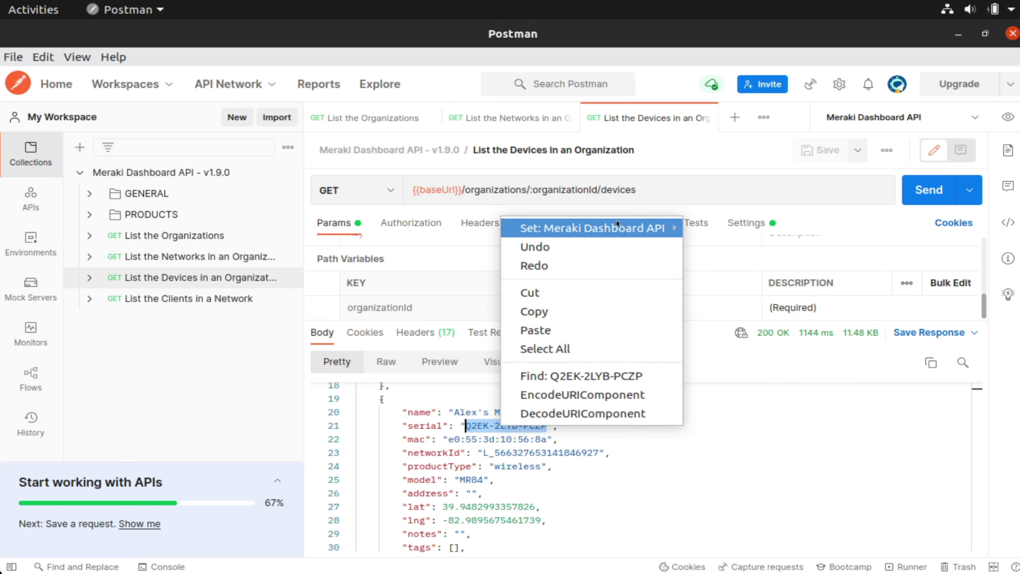
{"action": "mouse_move", "coordinate": [635, 225]}
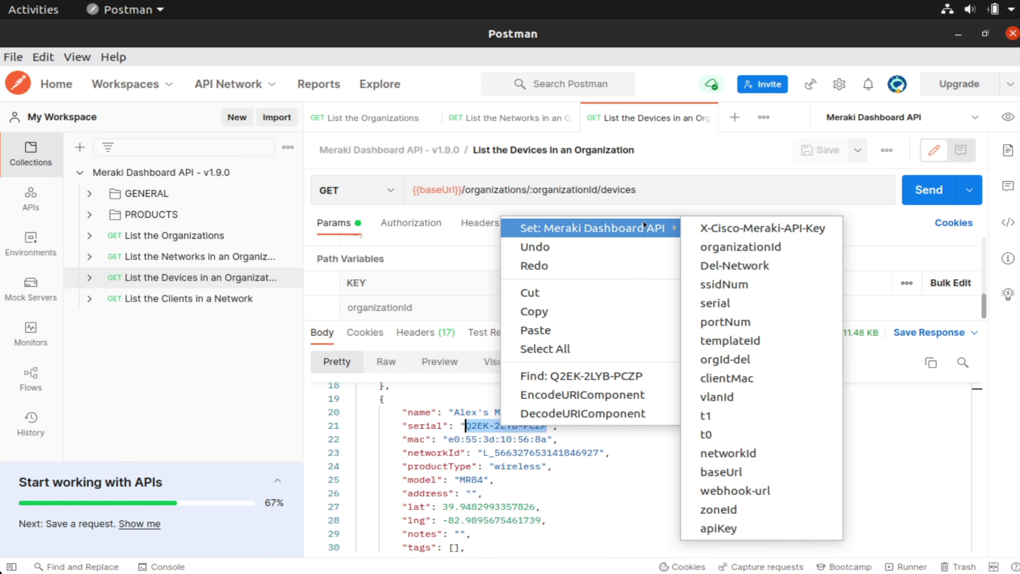
{"action": "left_click", "coordinate": [728, 304]}
- Check the serial value in the Meraki Dashboard API environment, then open List the Clients in a Network
{"action": "left_click", "coordinate": [31, 241]}
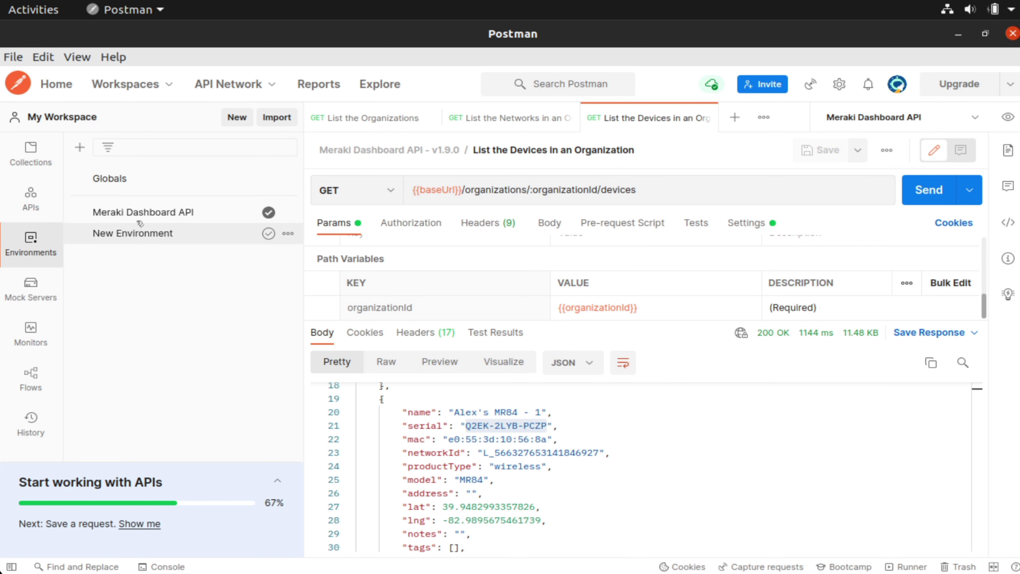
{"action": "left_click", "coordinate": [142, 212]}
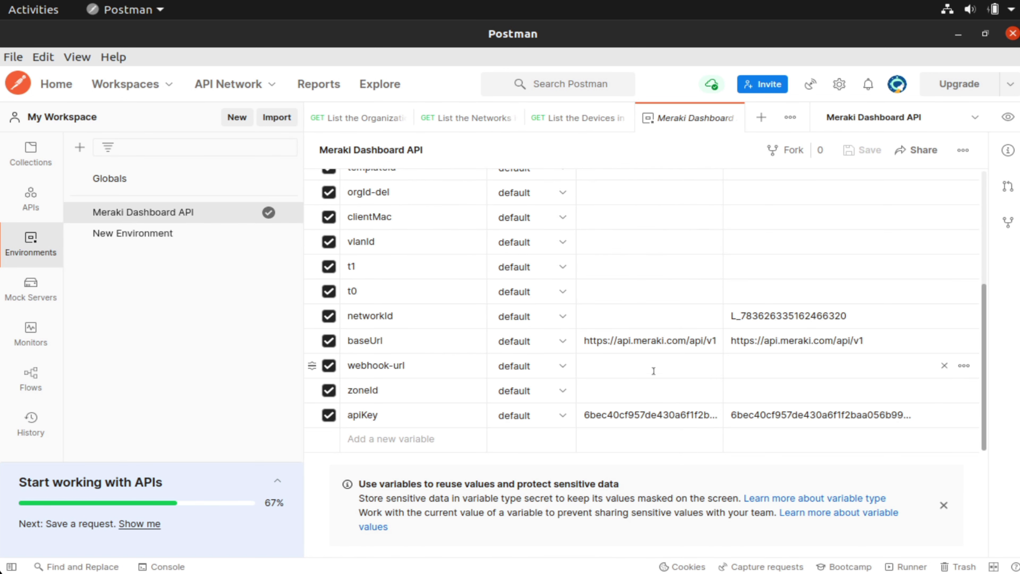
{"action": "scroll", "coordinate": [637, 376], "scroll_direction": "up", "scroll_amount": 5}
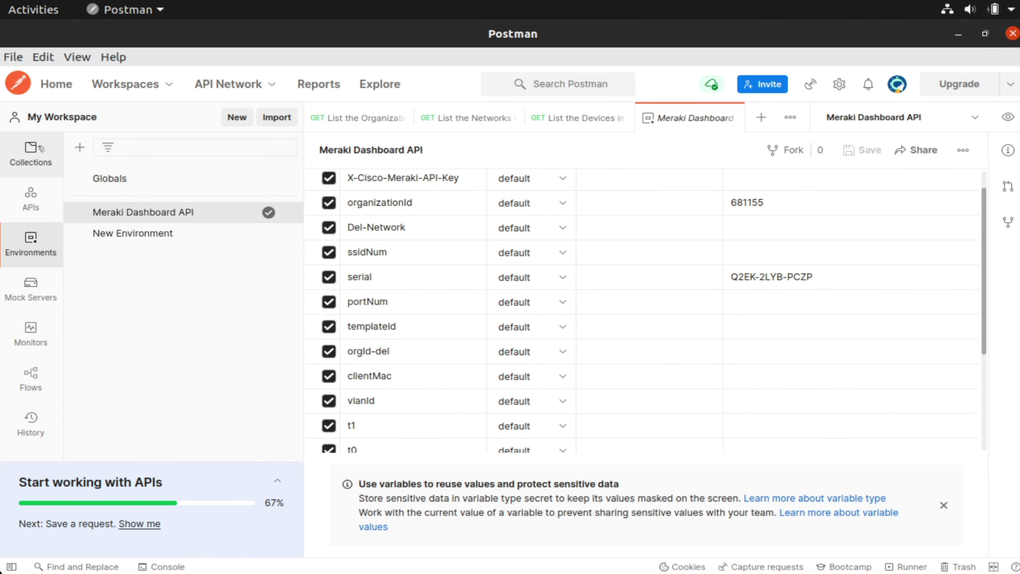
{"action": "left_click", "coordinate": [30, 155]}
{"action": "left_click", "coordinate": [202, 305]}
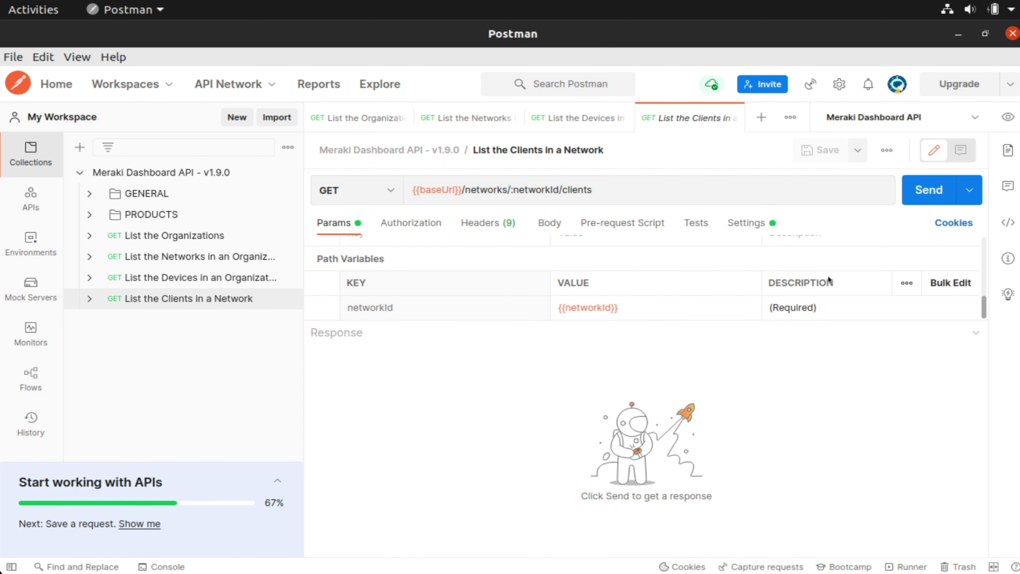
- Send the List the Clients in a Network request, returning clients such as kb34a74
{"action": "left_click", "coordinate": [942, 188]}
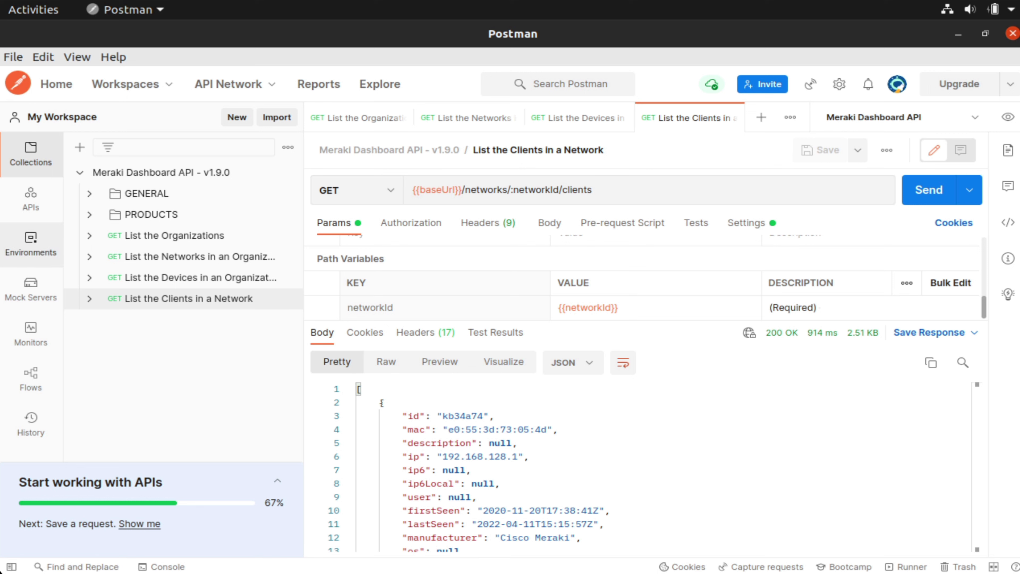
- Drill into PRODUCTS > Wireless > Configure > Ssids and open List The MR SSIDs In A Network
{"action": "left_click", "coordinate": [91, 216]}
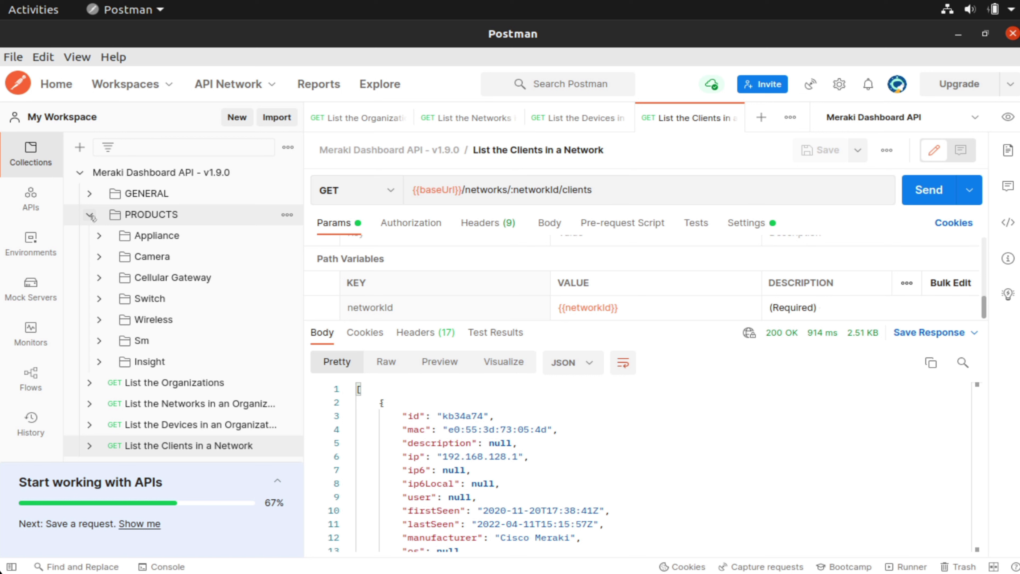
{"action": "left_click", "coordinate": [98, 320]}
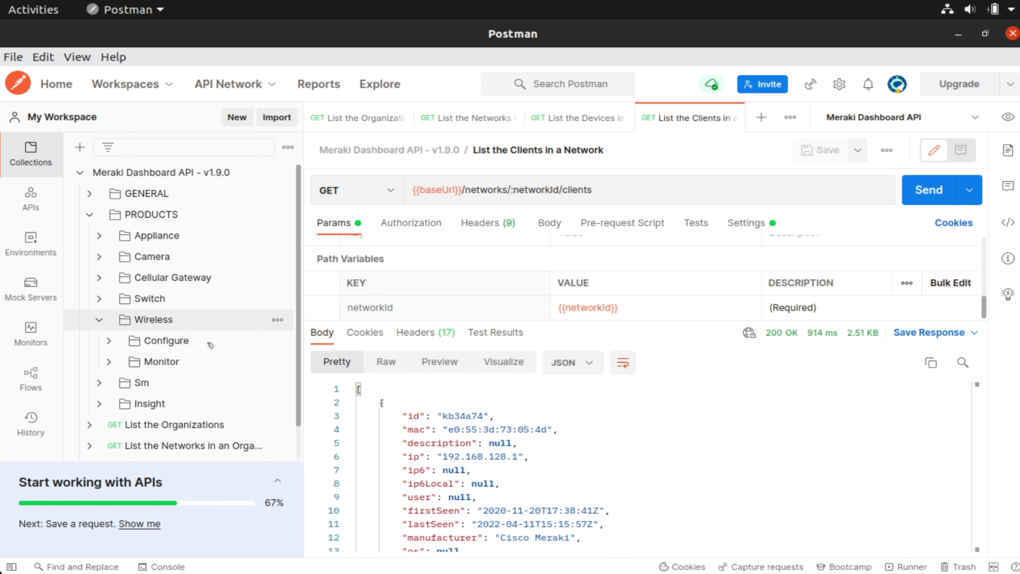
{"action": "left_click", "coordinate": [110, 341]}
{"action": "left_click", "coordinate": [109, 341]}
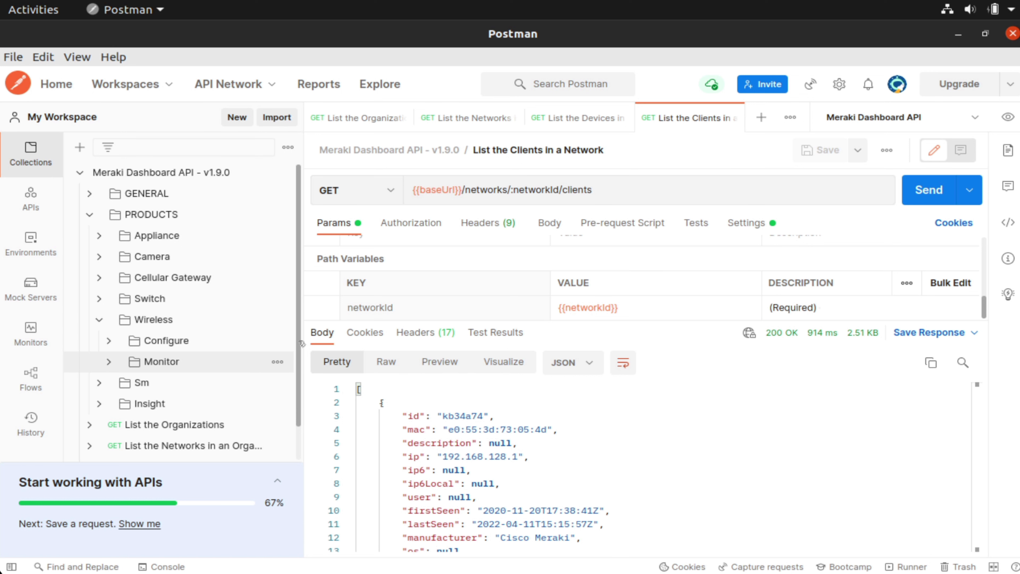
{"action": "left_click", "coordinate": [111, 342]}
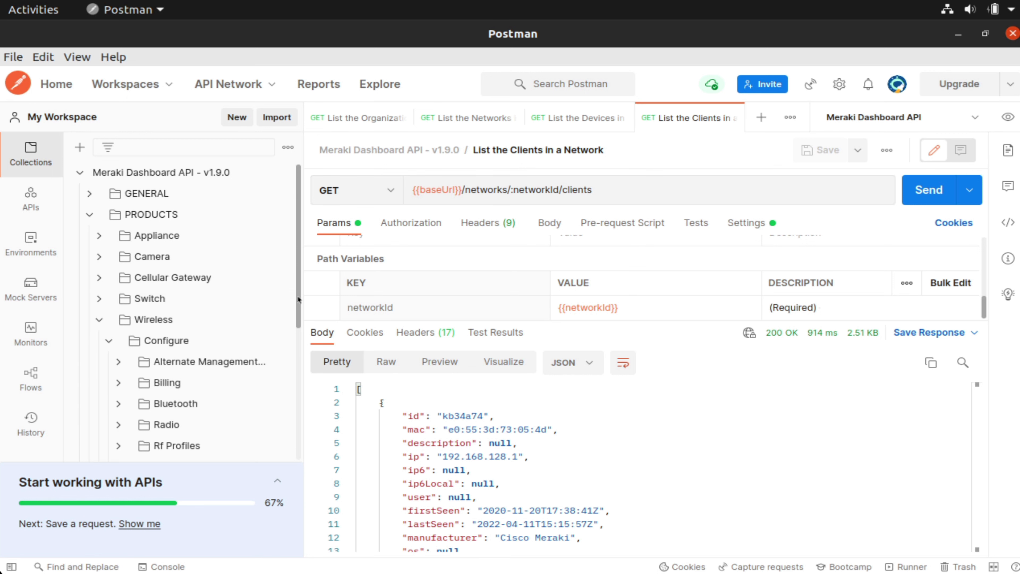
{"action": "left_click_drag", "start_coordinate": [299, 312], "coordinate": [300, 375]}
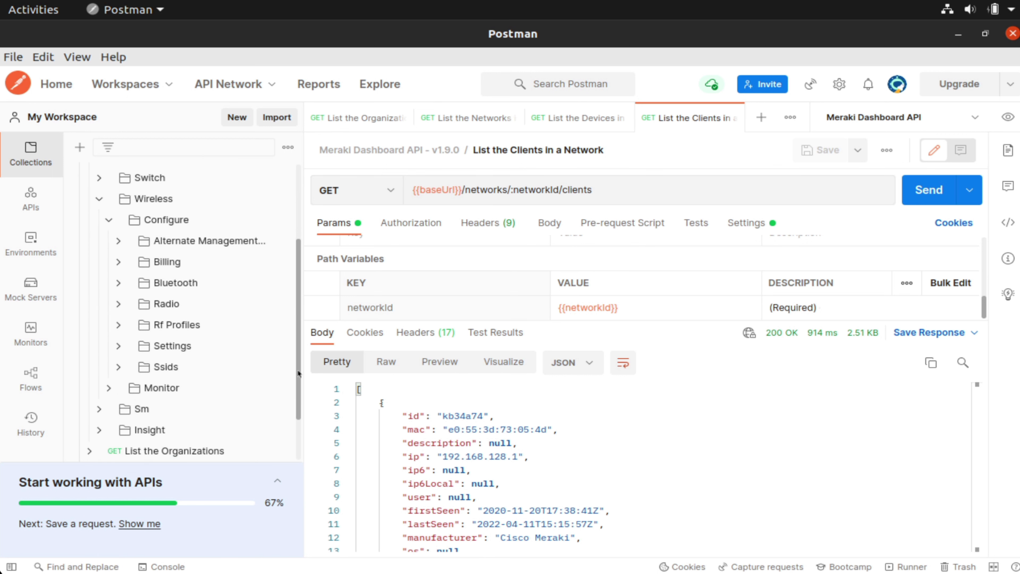
{"action": "left_click", "coordinate": [117, 367]}
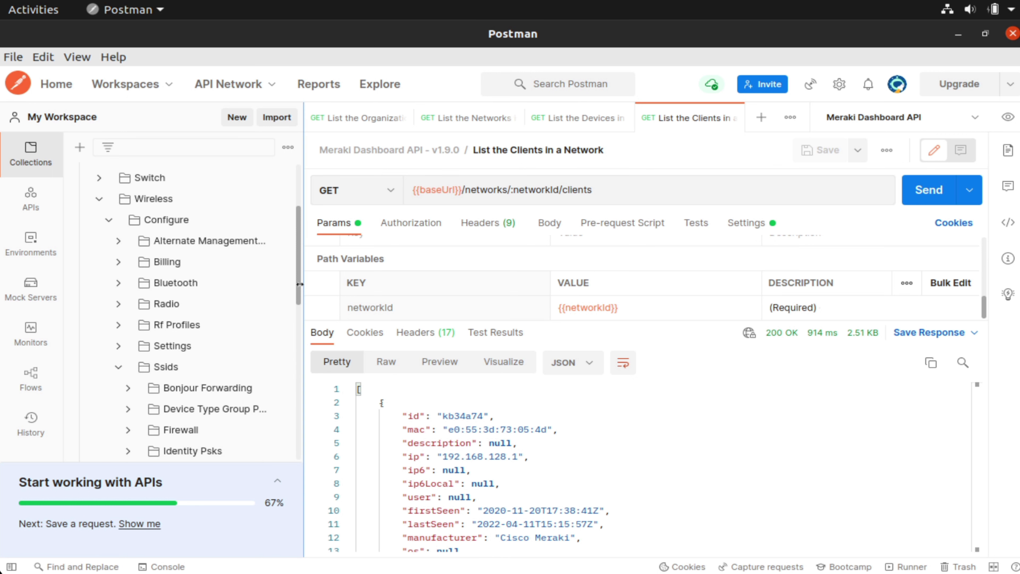
{"action": "left_click_drag", "start_coordinate": [299, 287], "coordinate": [299, 372]}
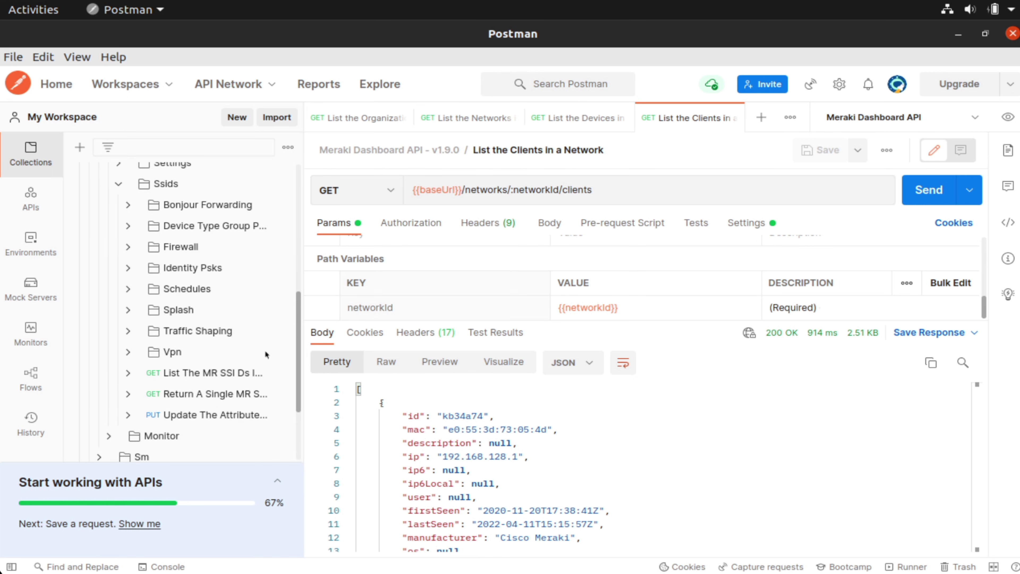
{"action": "left_click", "coordinate": [196, 383]}
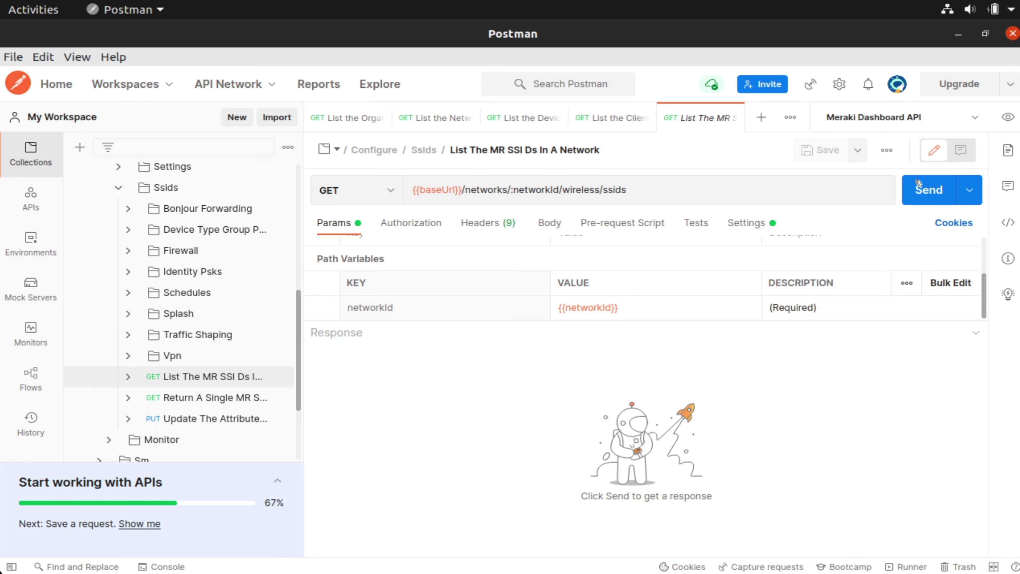
- Send the SSID listing request and review the 200 OK response, whose first SSID is Booyah
{"action": "left_click", "coordinate": [909, 192]}
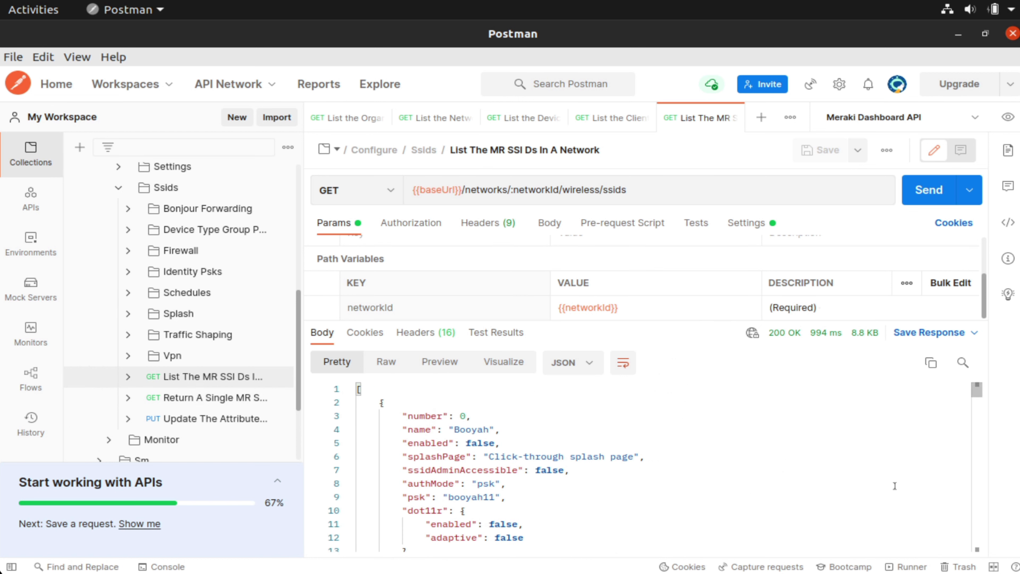
{"action": "double_click", "coordinate": [471, 428]}
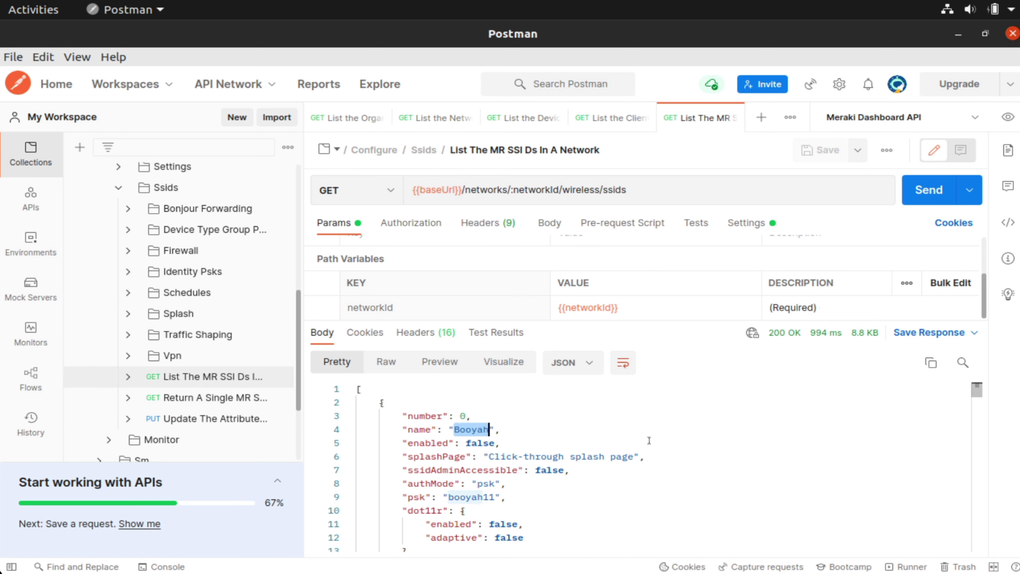
{"action": "left_click", "coordinate": [659, 458]}
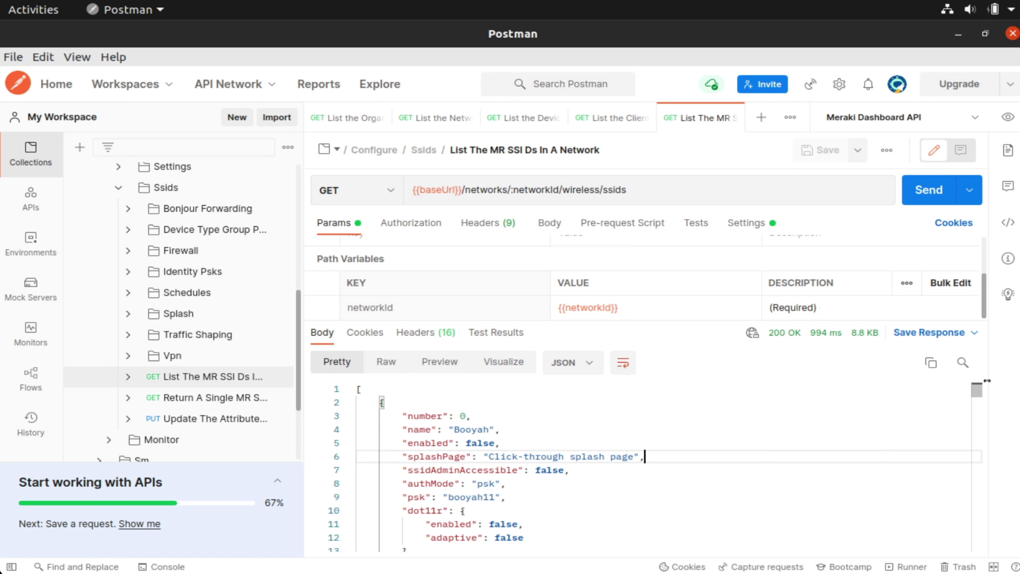
{"action": "left_click_drag", "start_coordinate": [977, 392], "coordinate": [976, 418]}
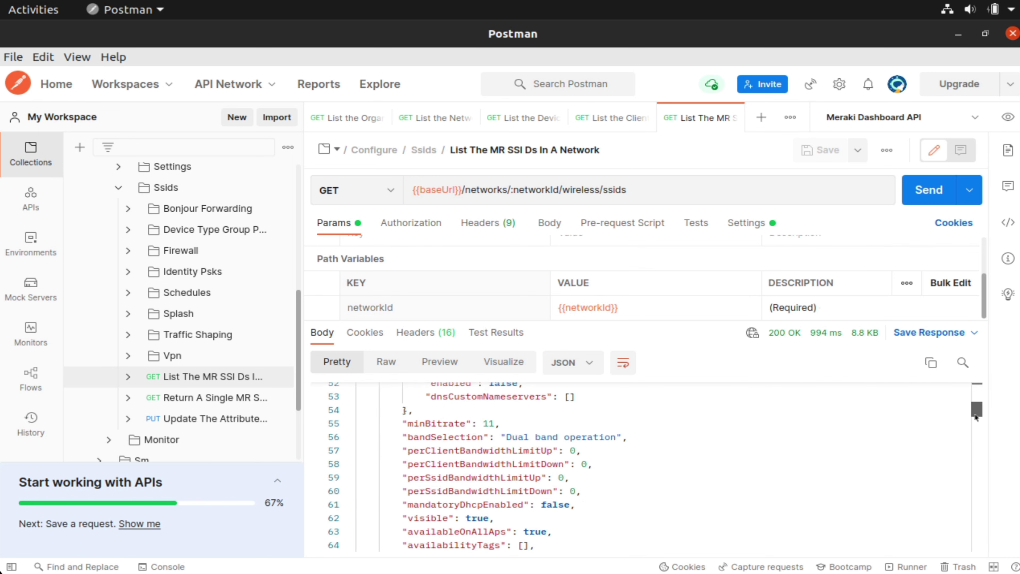
{"action": "scroll", "coordinate": [976, 417], "scroll_direction": "down", "scroll_amount": 5}
{"action": "left_click_drag", "start_coordinate": [976, 420], "coordinate": [975, 392]}
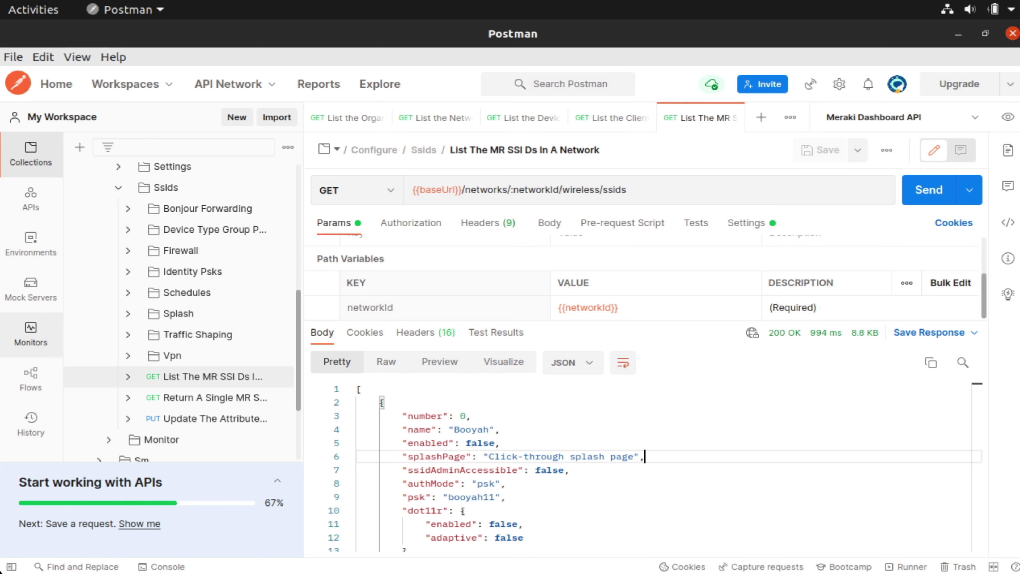
- Open Update The Attributes Of An MR SSID and expand the Splash > settings folders
{"action": "left_click", "coordinate": [192, 419]}
{"action": "left_click", "coordinate": [136, 320]}
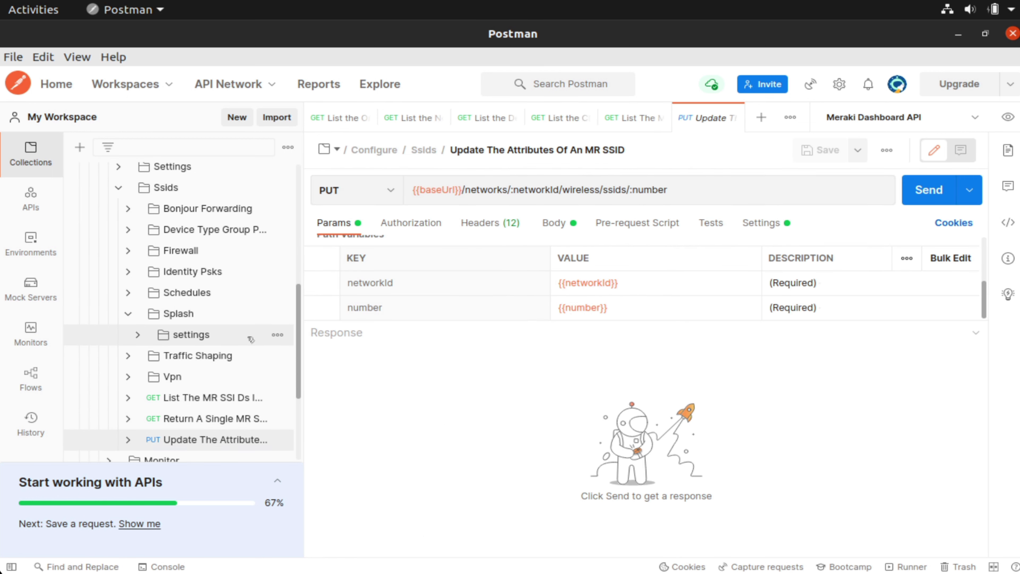
{"action": "left_click", "coordinate": [139, 334]}
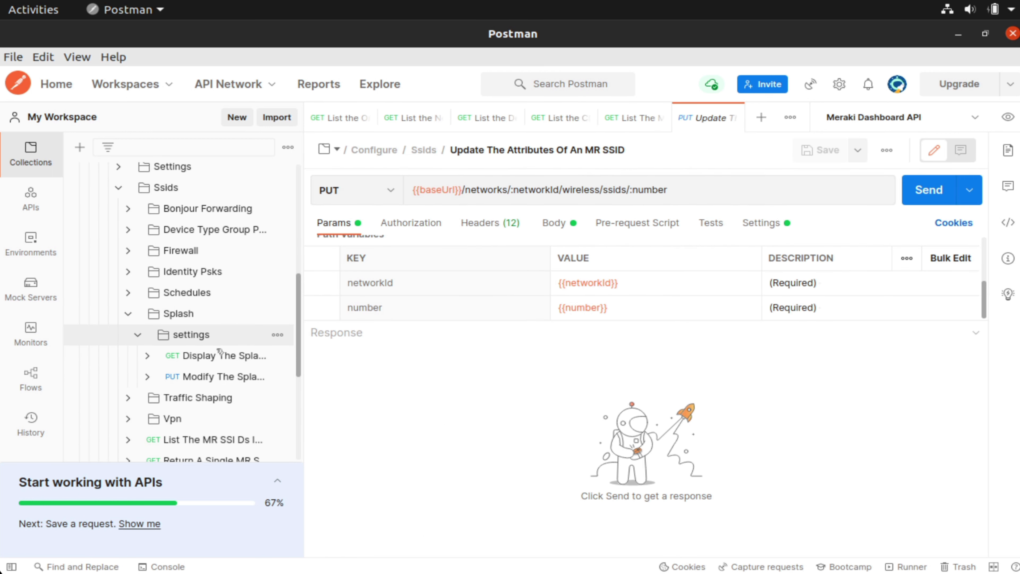